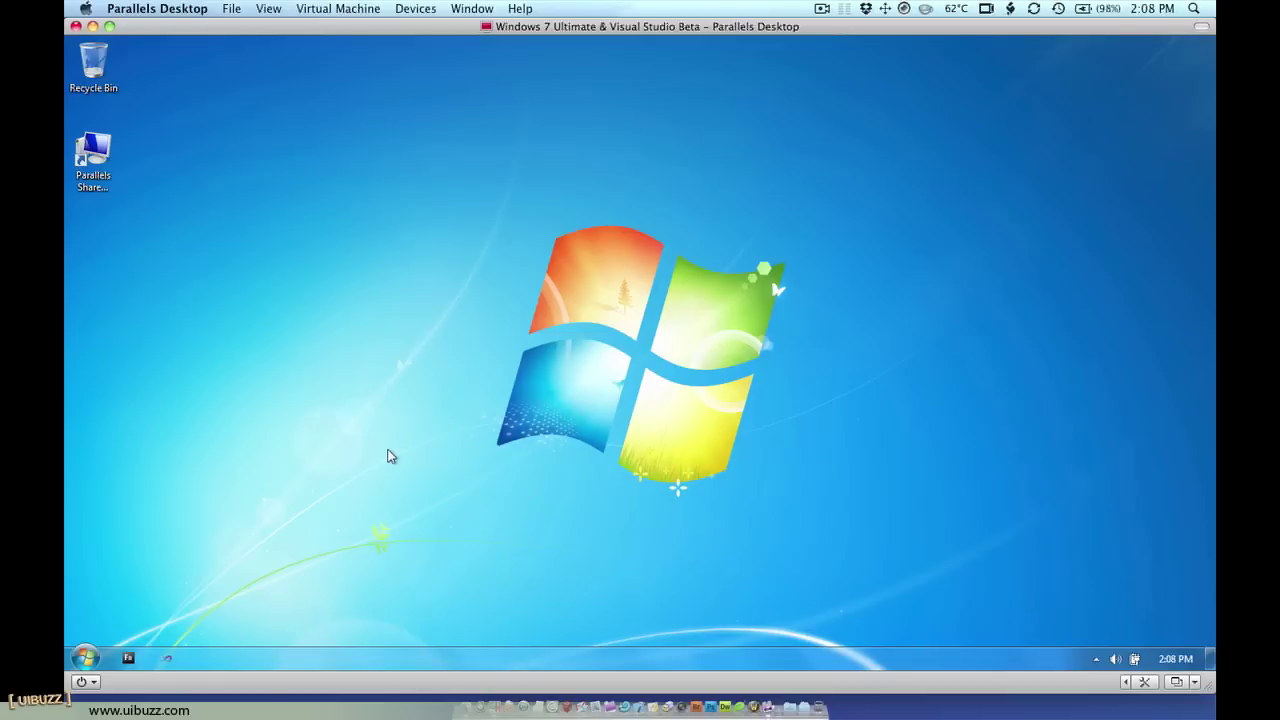
Check the VM's power options, then the view-mode list at the window's bottom right
{"action": "left_click", "coordinate": [94, 682]}
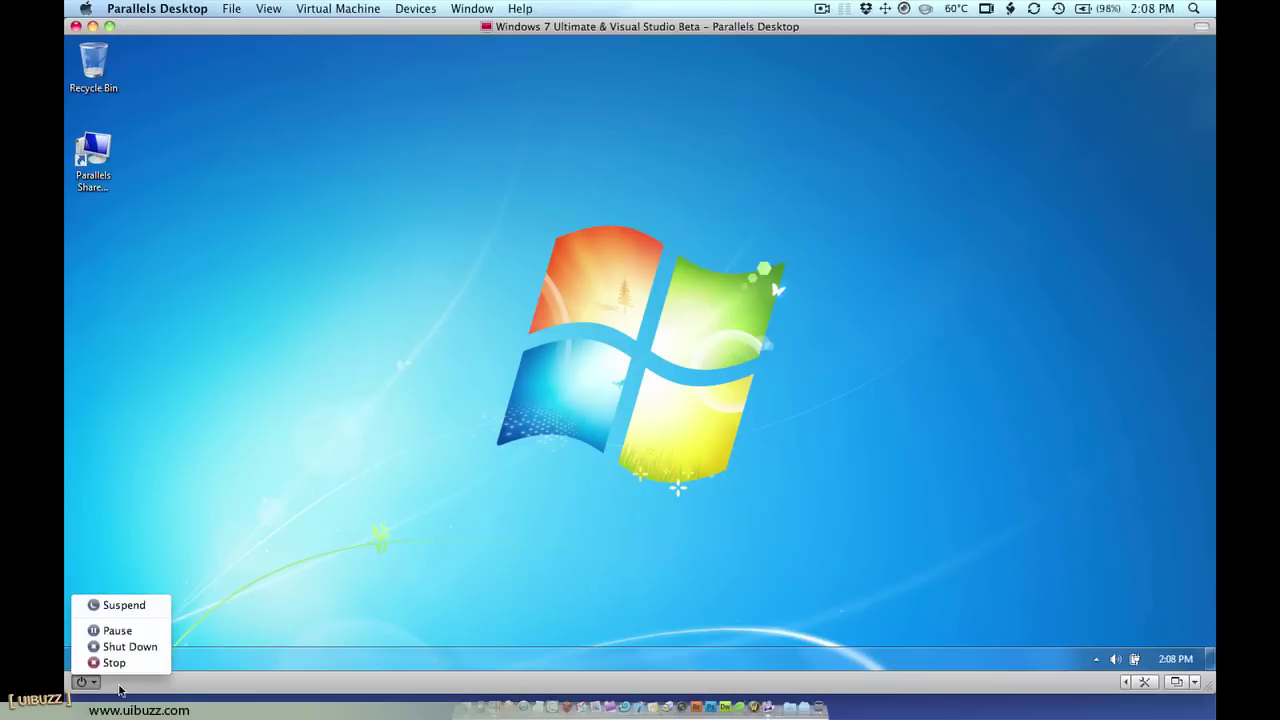
{"action": "left_click", "coordinate": [481, 537]}
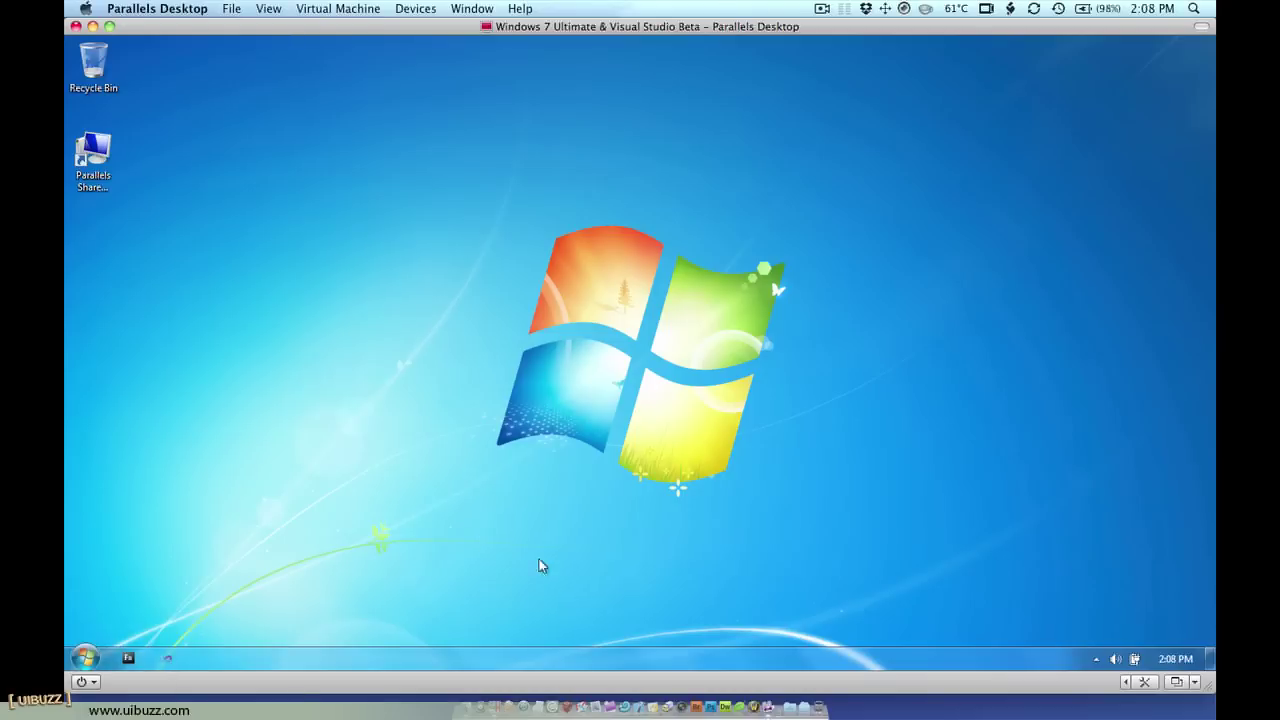
{"action": "left_click", "coordinate": [1195, 682]}
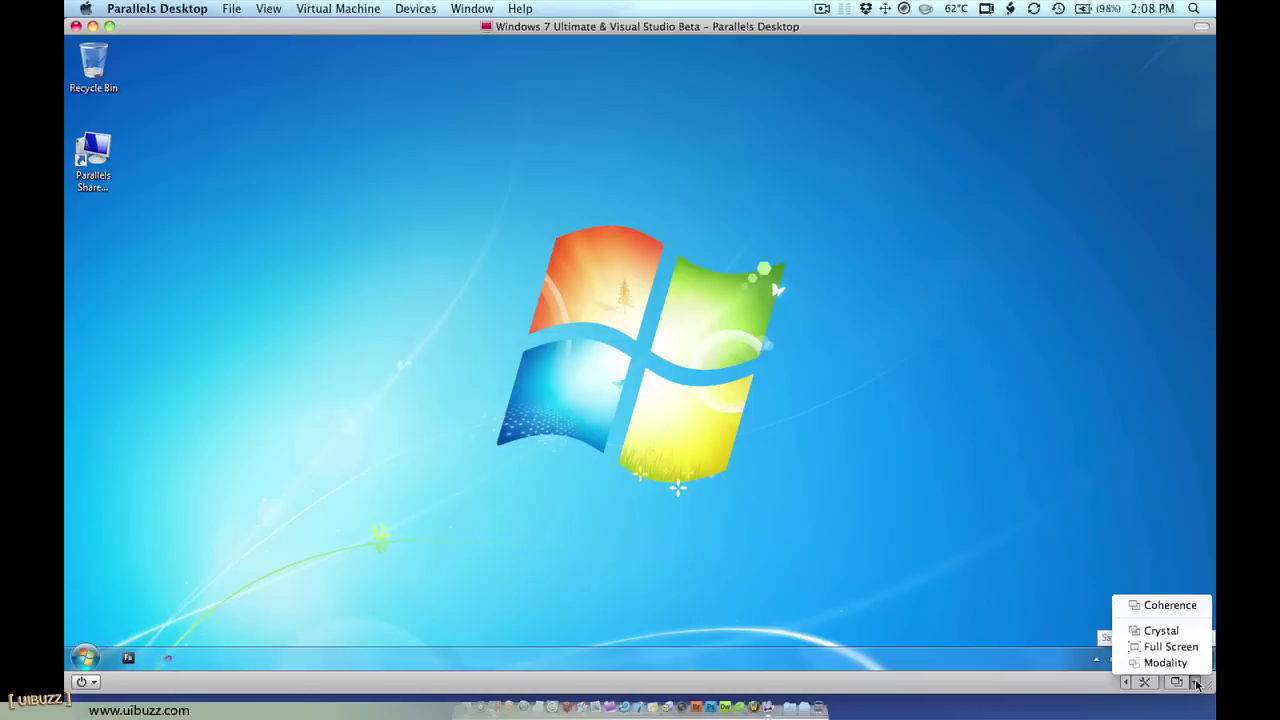
{"action": "left_click", "coordinate": [300, 266]}
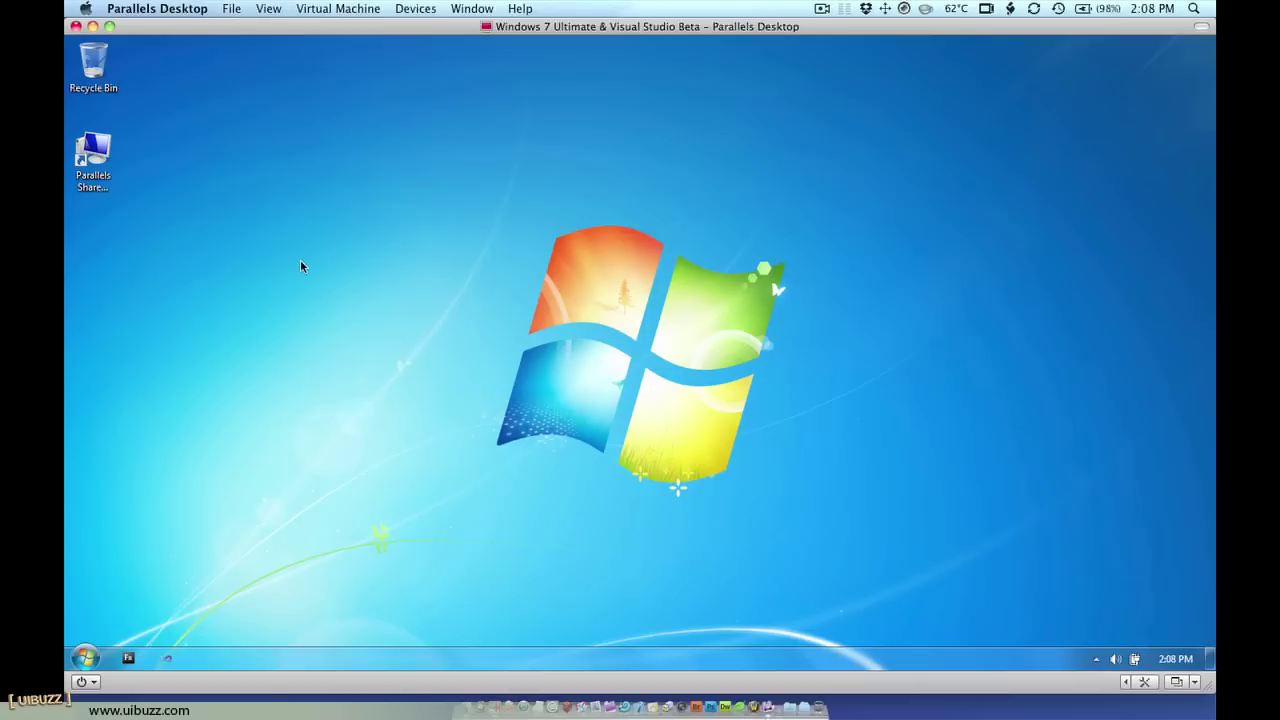
Open the View menu listing Window, Crystal, Coherence, Full Screen and Modality
{"action": "left_click", "coordinate": [268, 12]}
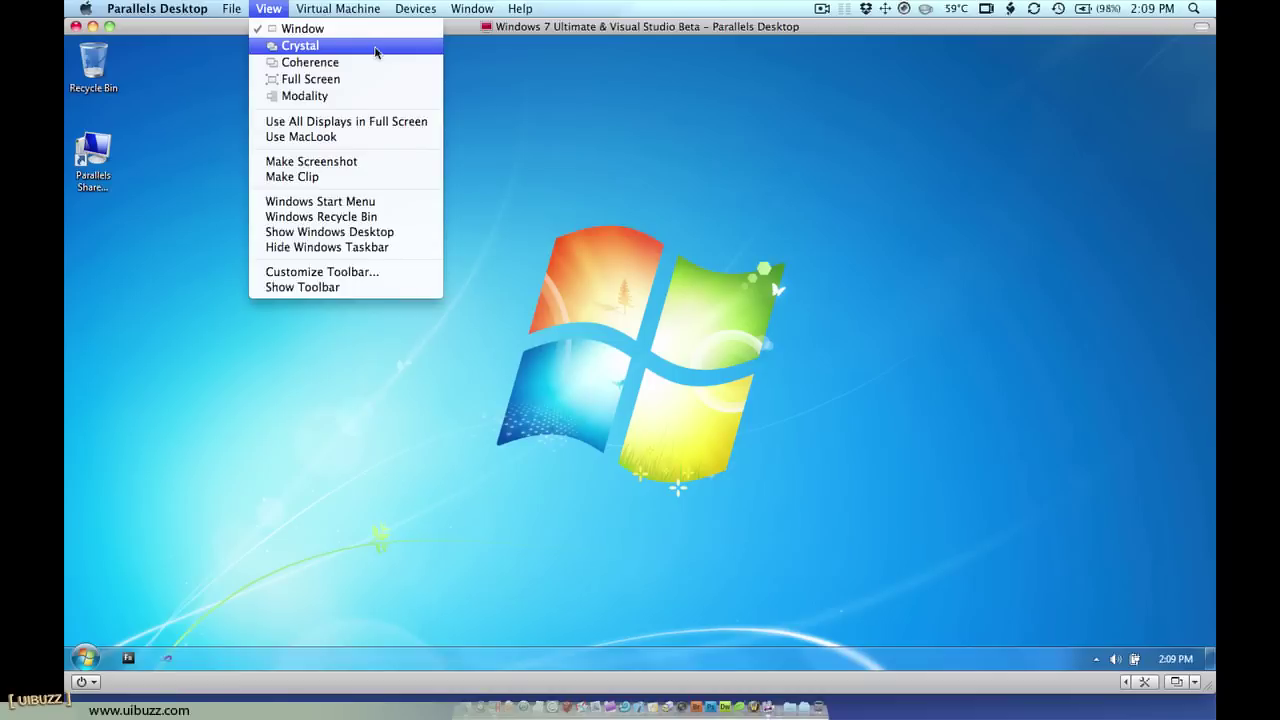
Choose Crystal from the View menu, accept the Windows Applications folder notice, and close the intro
{"action": "left_click", "coordinate": [376, 50]}
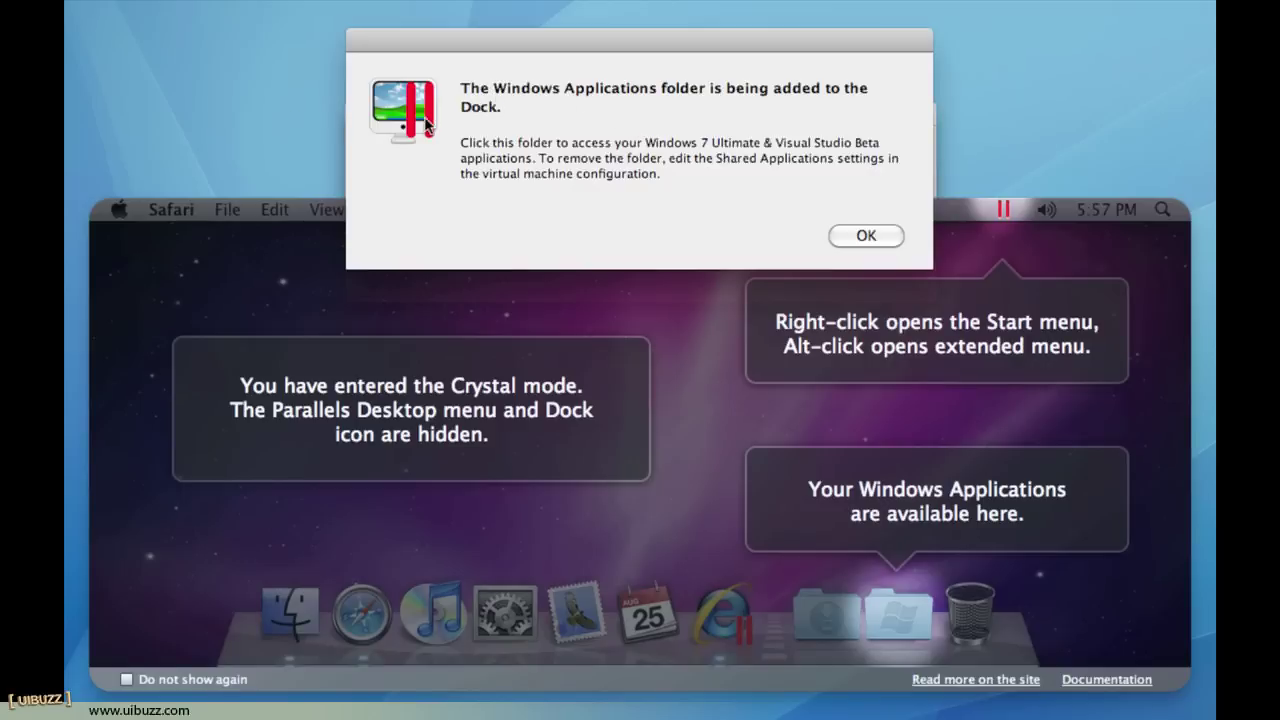
{"action": "left_click", "coordinate": [864, 236]}
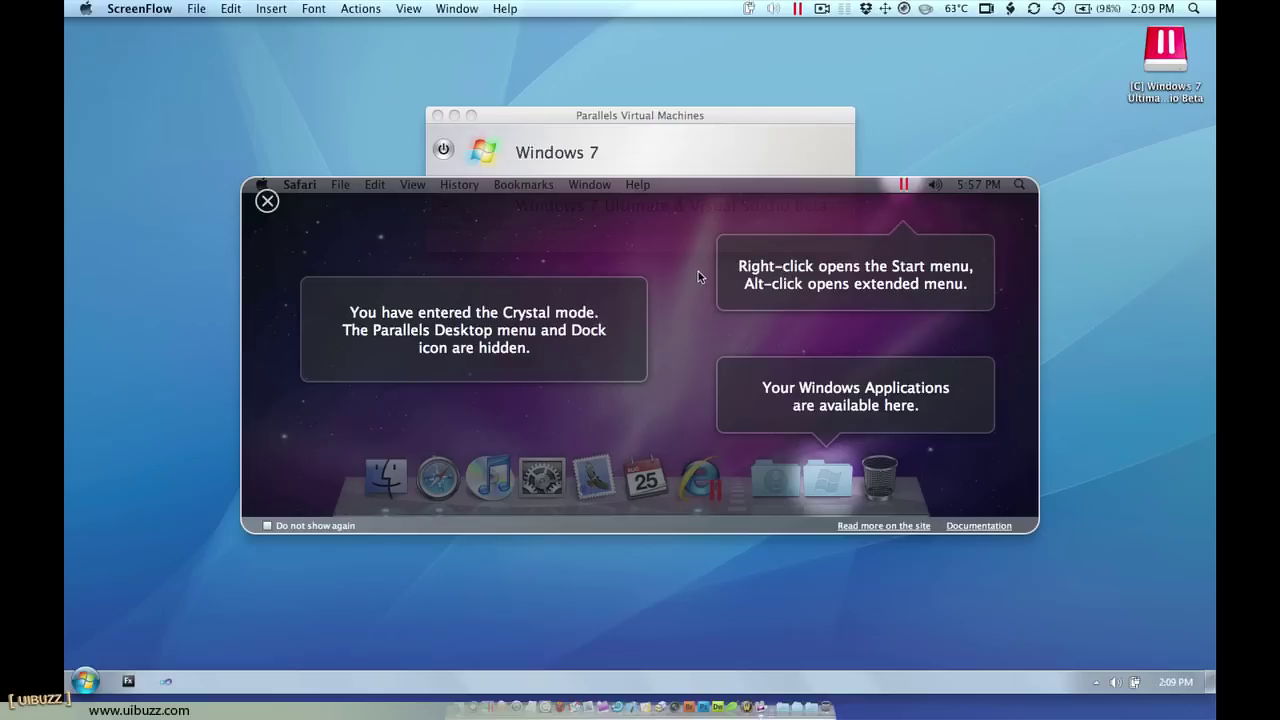
{"action": "left_click", "coordinate": [267, 203]}
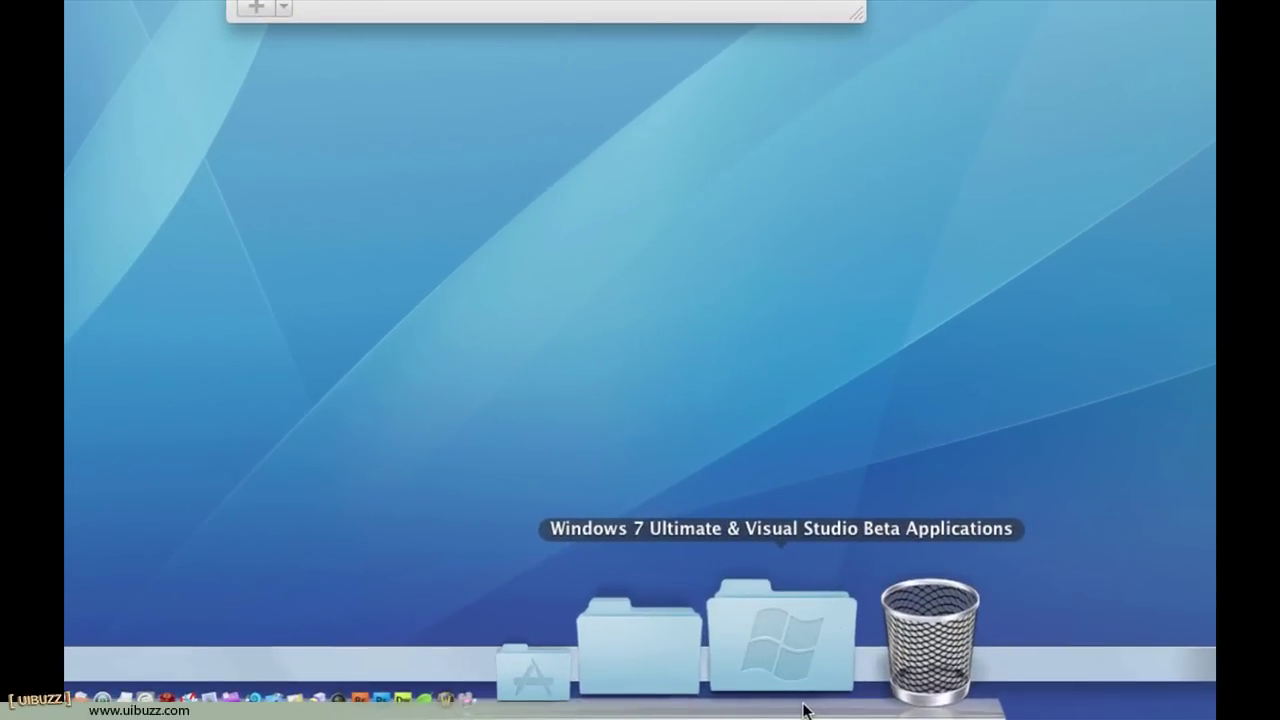
Browse the Windows 7 Applications stack in the Dock, looking at Accessories, then close it
{"action": "left_click", "coordinate": [805, 710]}
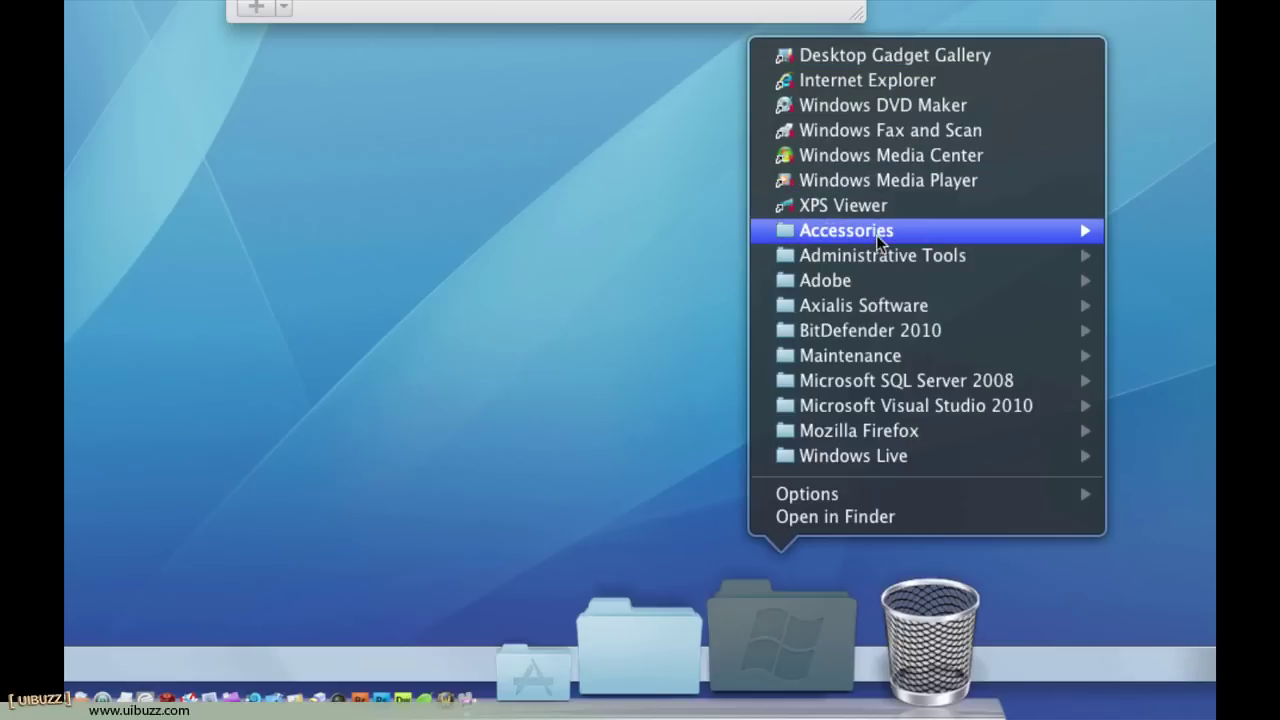
{"action": "mouse_move", "coordinate": [878, 240]}
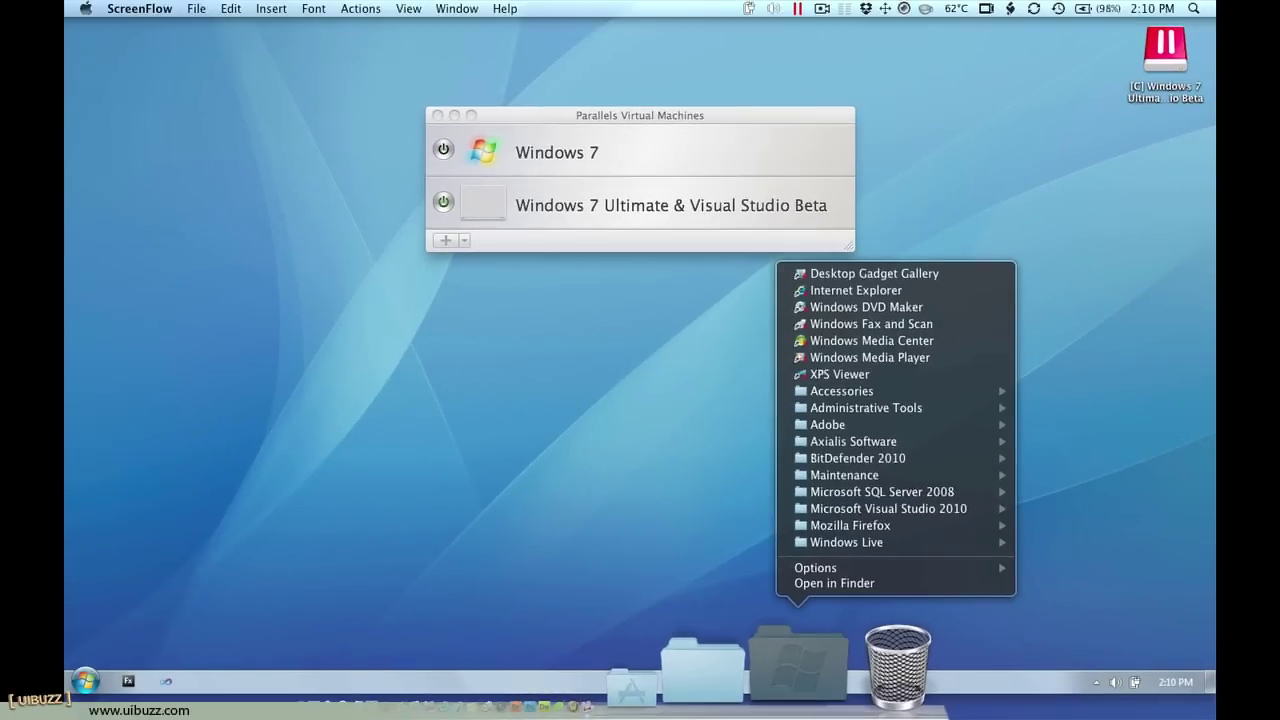
{"action": "key", "text": "Escape"}
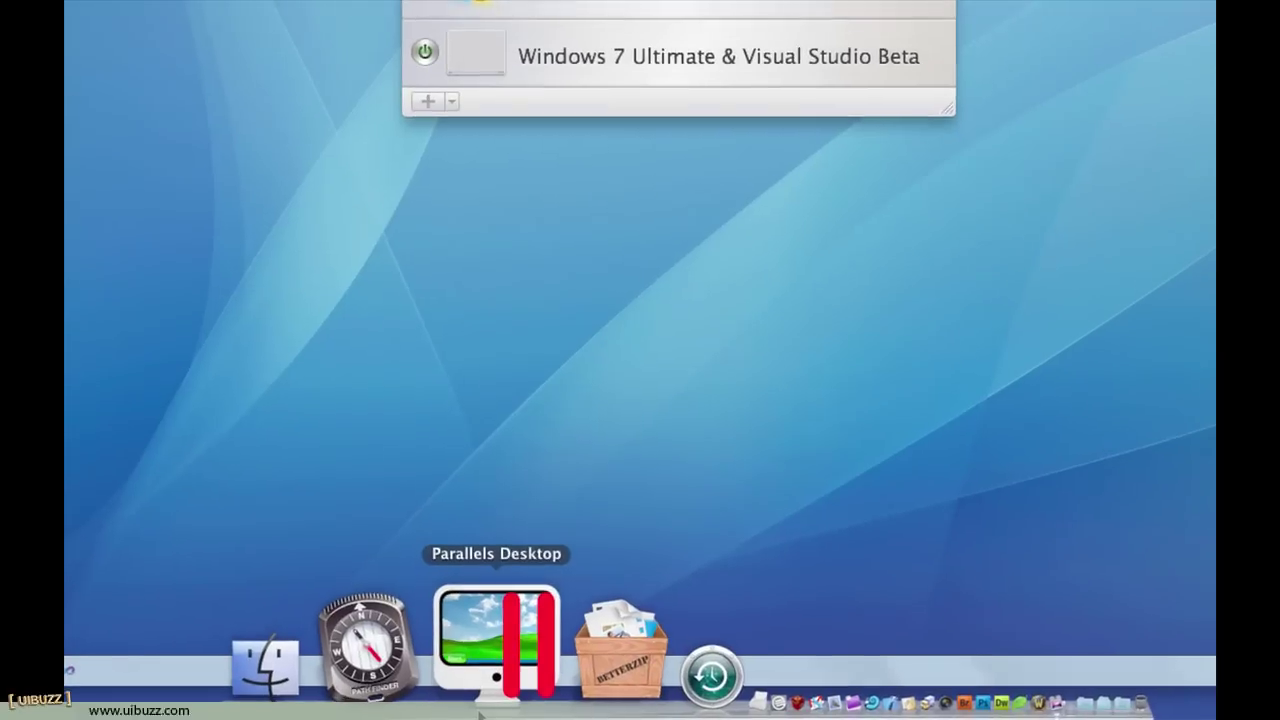
Open and close the Windows Start menu, then review and dismiss the Parallels menu-bar options
{"action": "left_click", "coordinate": [479, 650]}
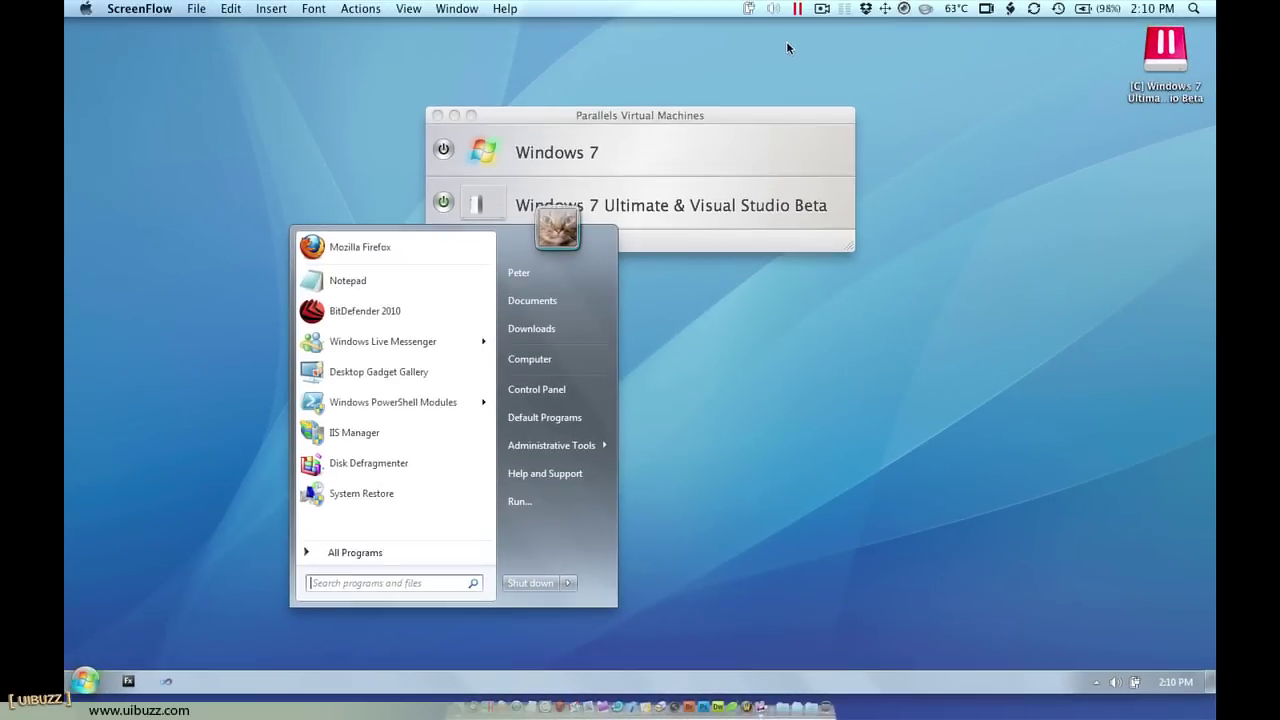
{"action": "left_click", "coordinate": [787, 44]}
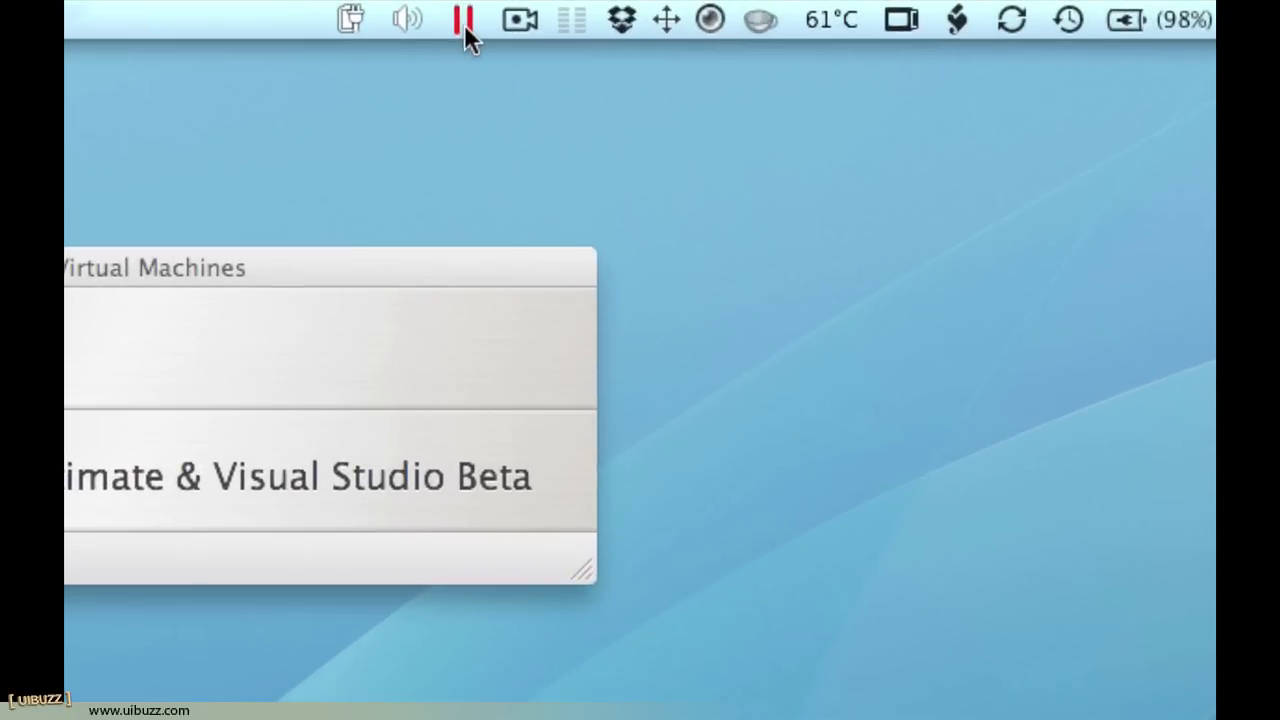
{"action": "left_click", "coordinate": [464, 24]}
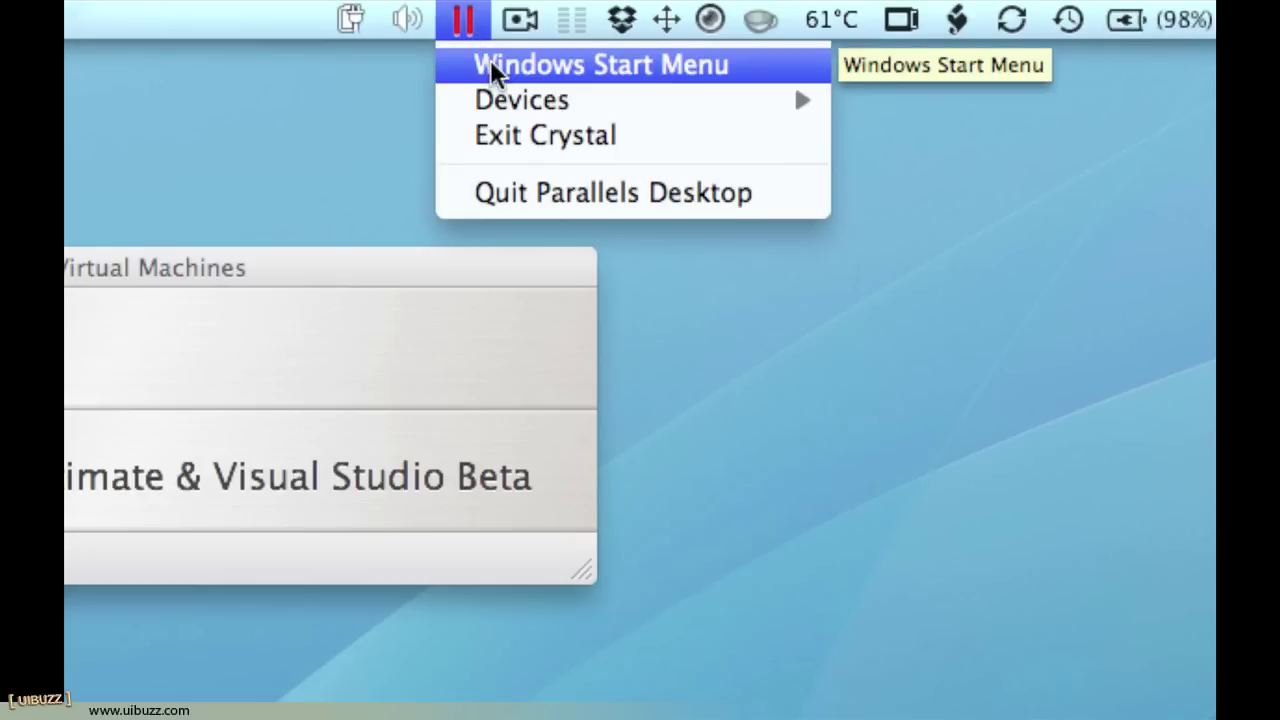
{"action": "mouse_move", "coordinate": [523, 106]}
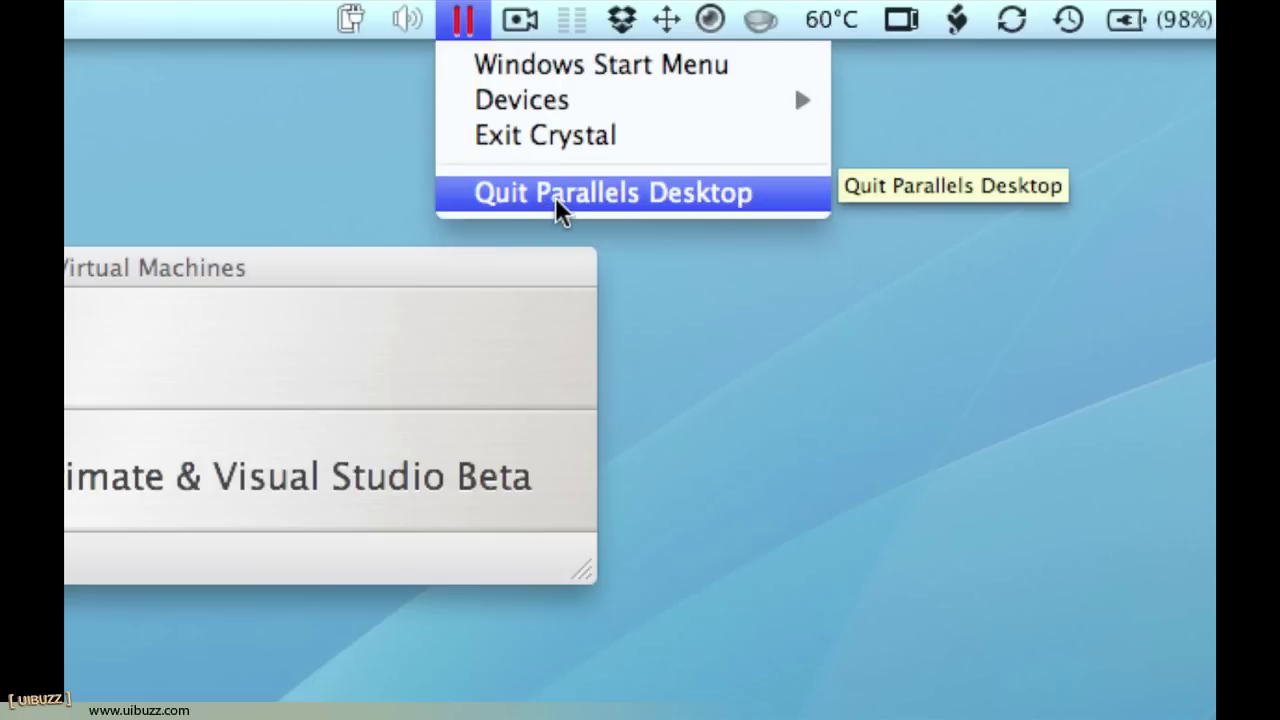
{"action": "left_click", "coordinate": [327, 137]}
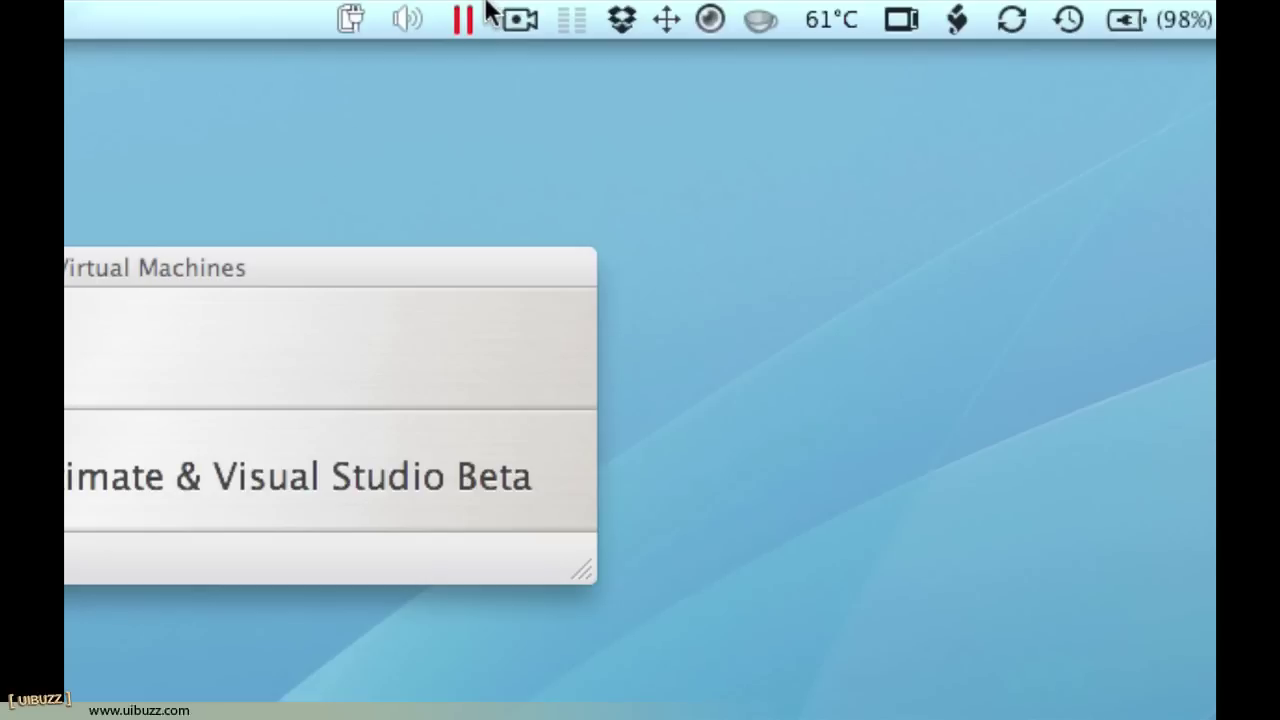
{"action": "left_click", "coordinate": [466, 22]}
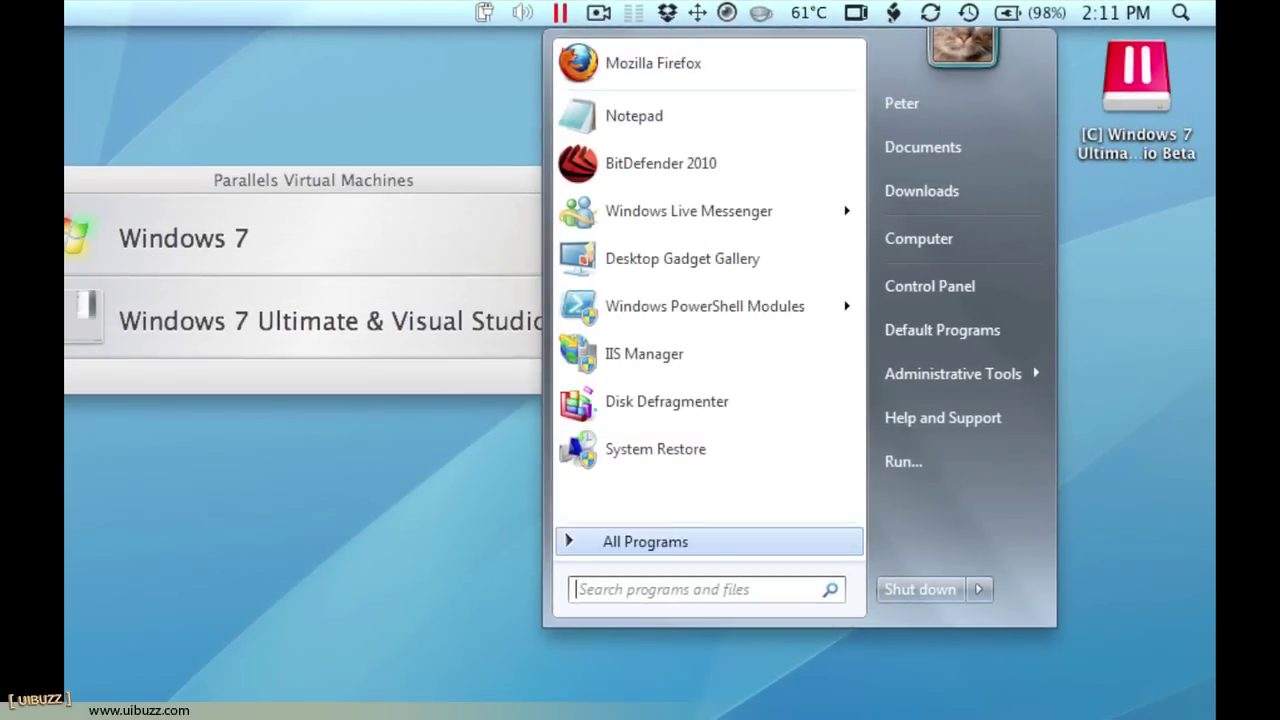
{"action": "key", "text": "Escape"}
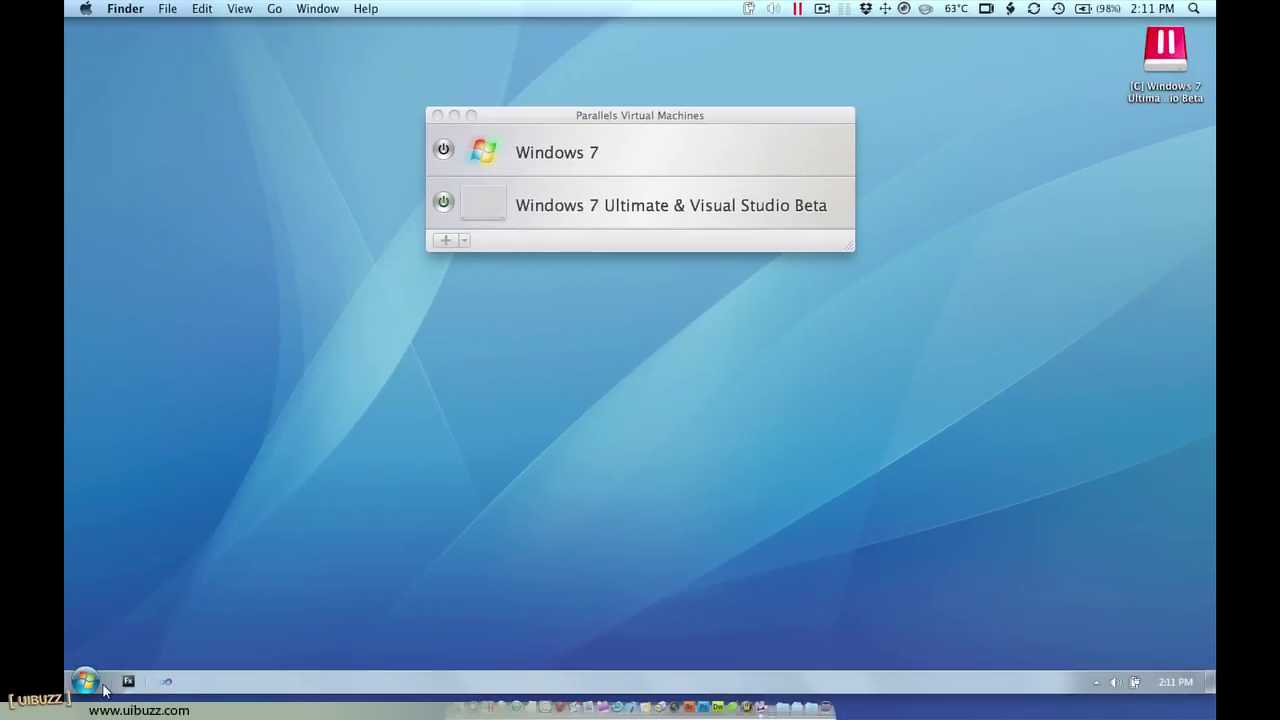
{"action": "left_click", "coordinate": [85, 684]}
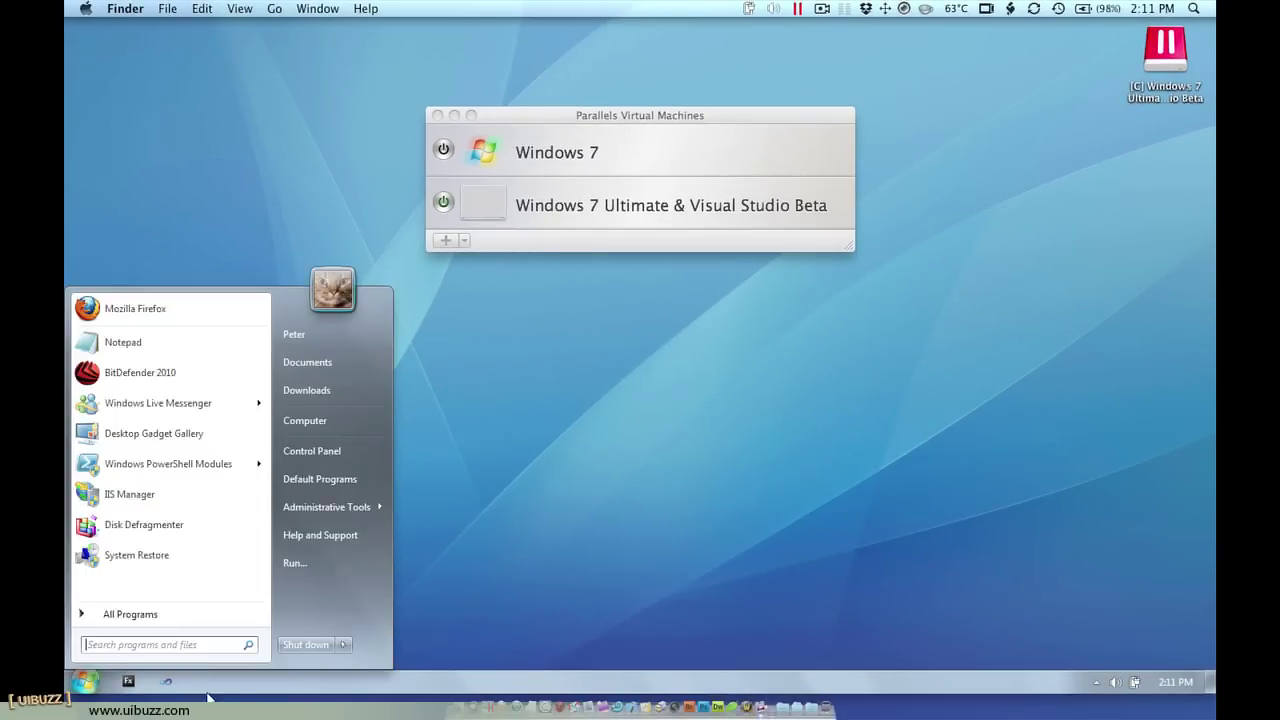
{"action": "left_click", "coordinate": [455, 690]}
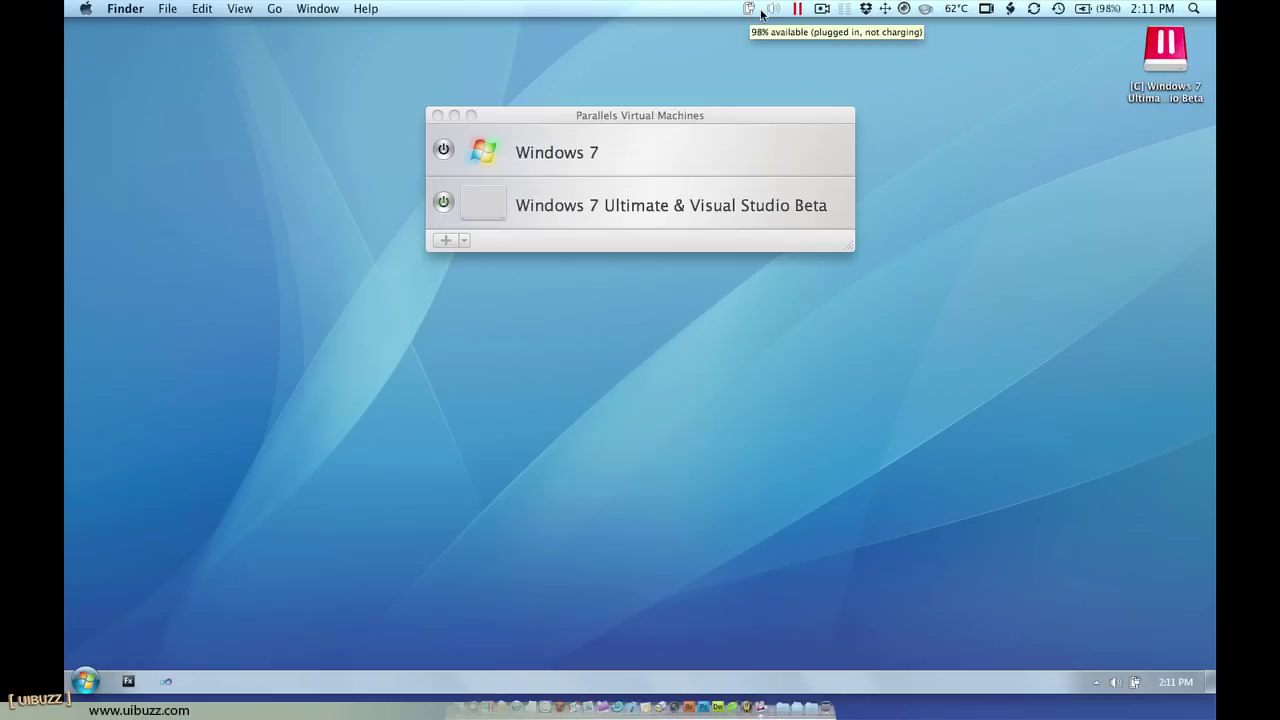
{"action": "left_click", "coordinate": [749, 10]}
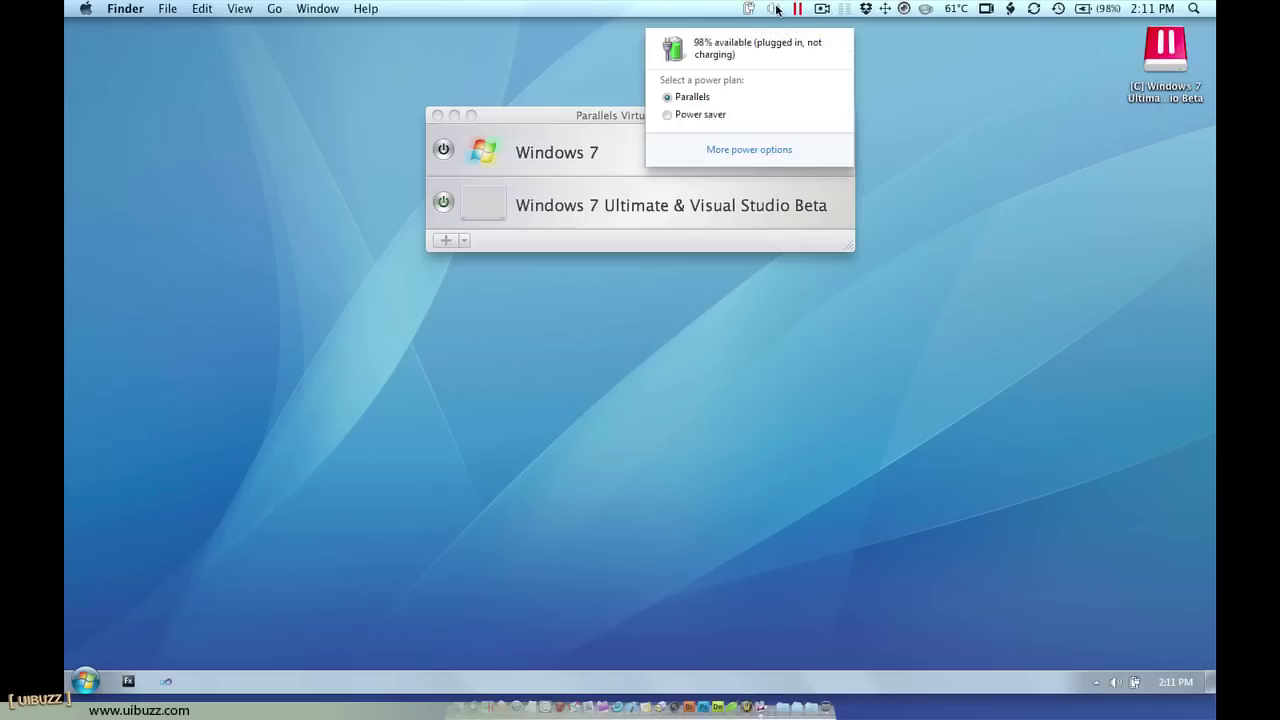
{"action": "left_click", "coordinate": [776, 9]}
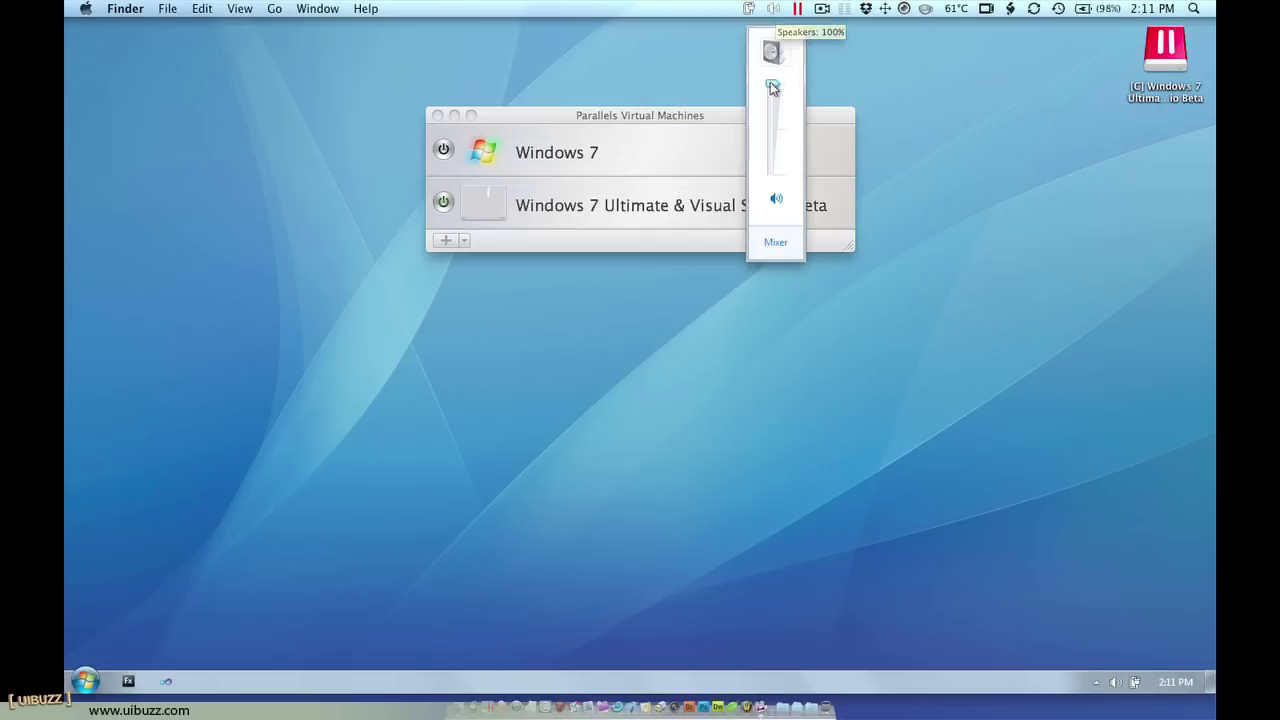
{"action": "left_click", "coordinate": [695, 51]}
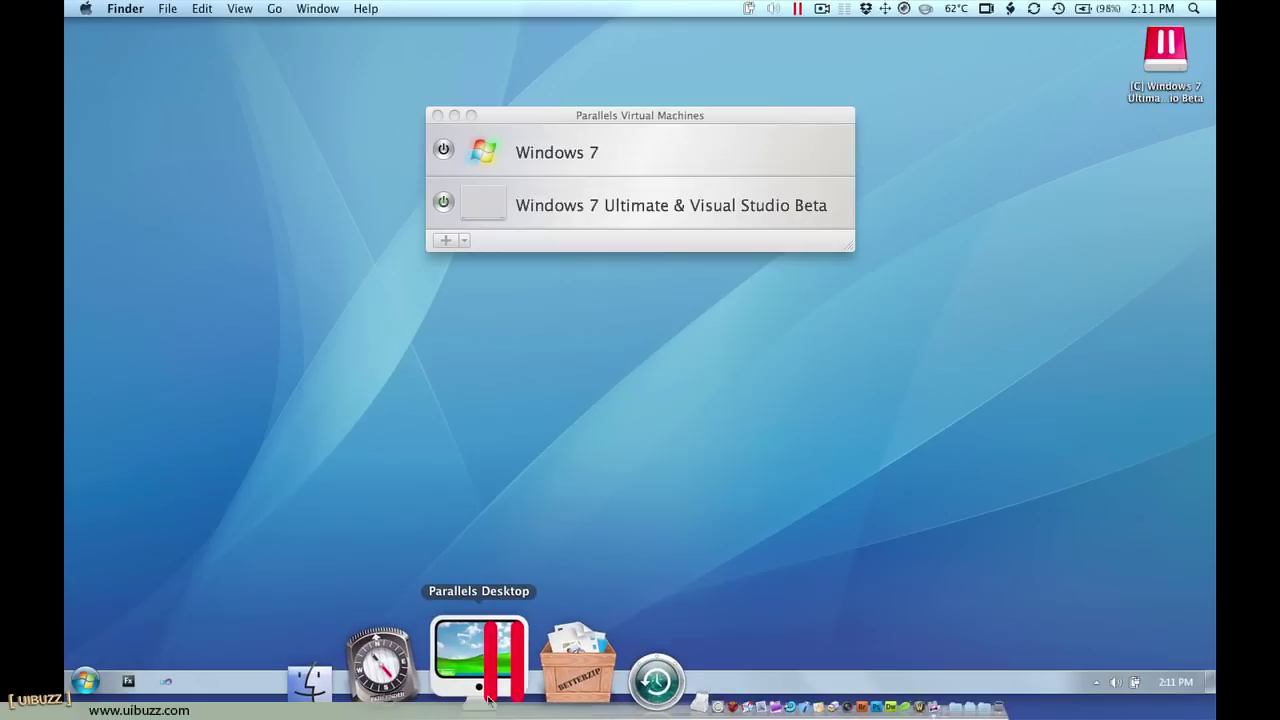
Launch Notepad from the Windows Start menu and glance at its File menu
{"action": "left_click", "coordinate": [488, 697]}
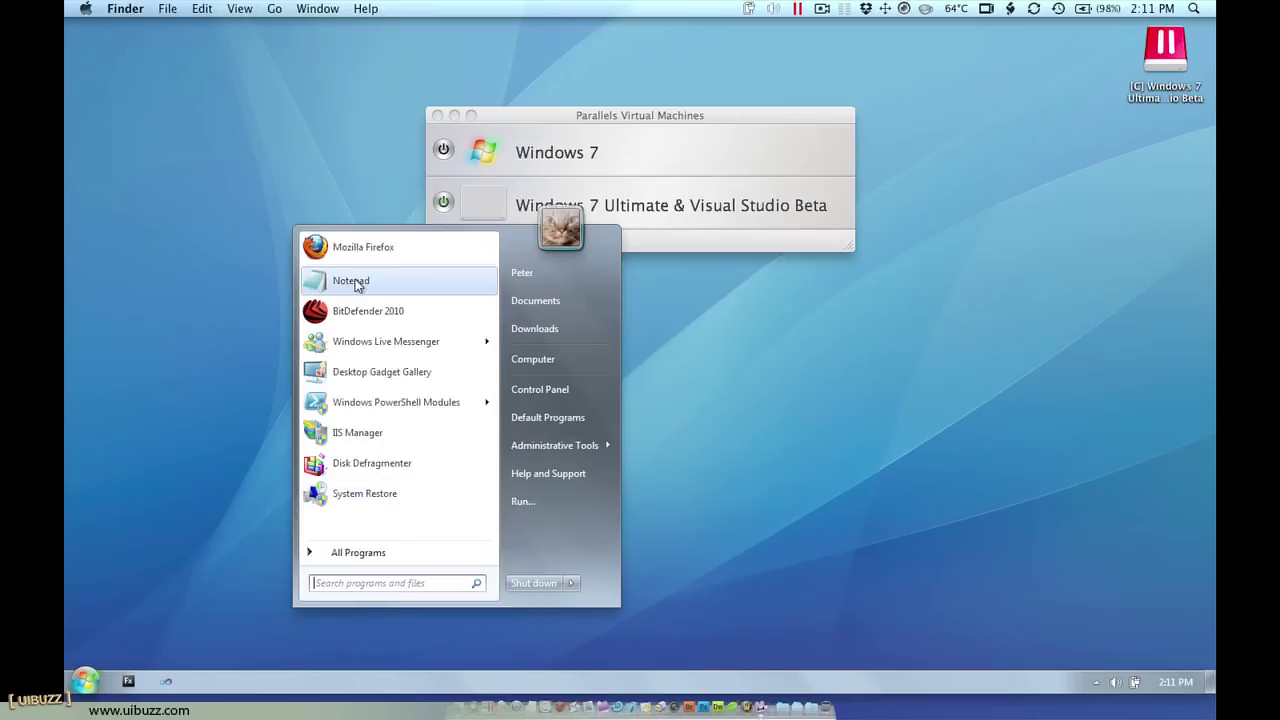
{"action": "left_click", "coordinate": [355, 280]}
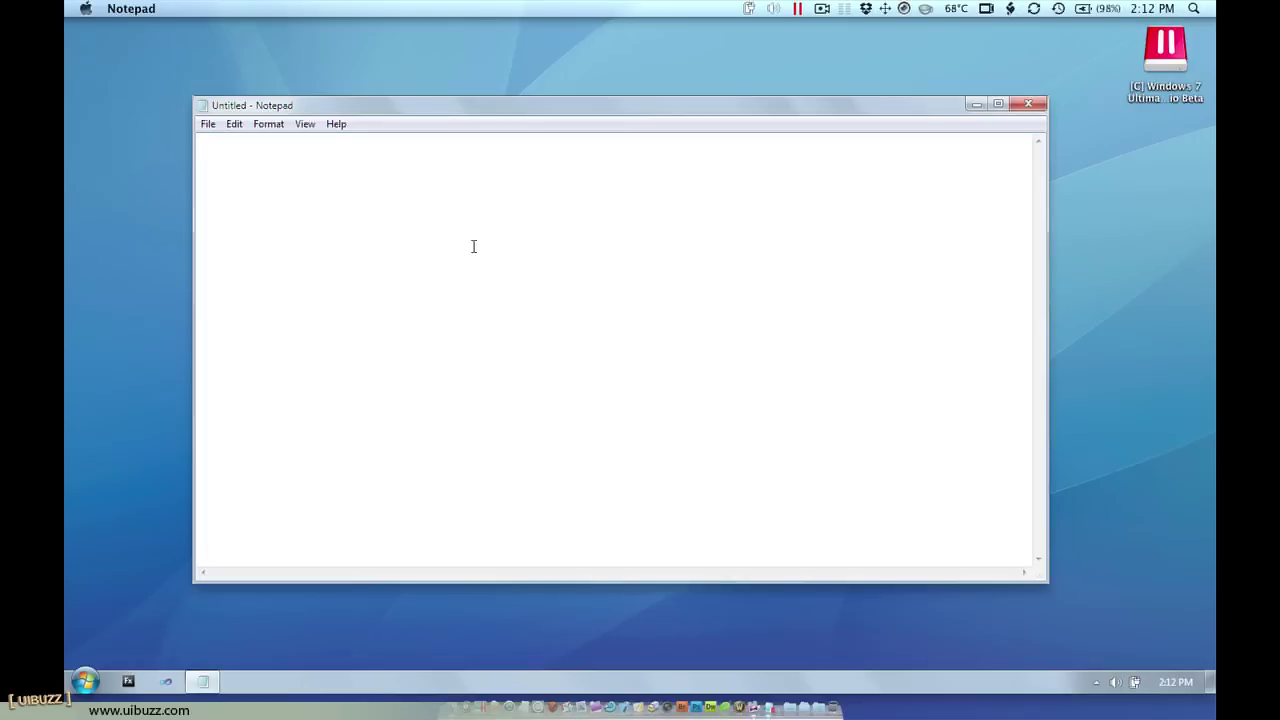
{"action": "left_click", "coordinate": [208, 125]}
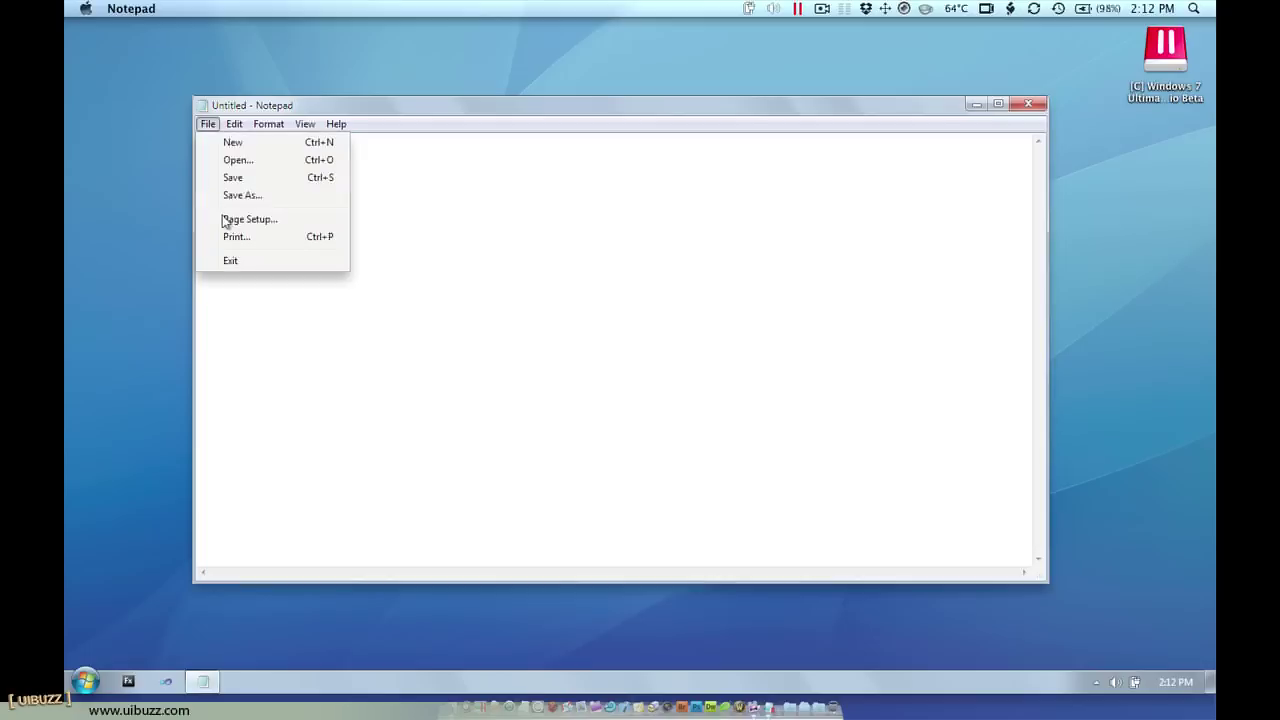
{"action": "left_click", "coordinate": [1049, 104]}
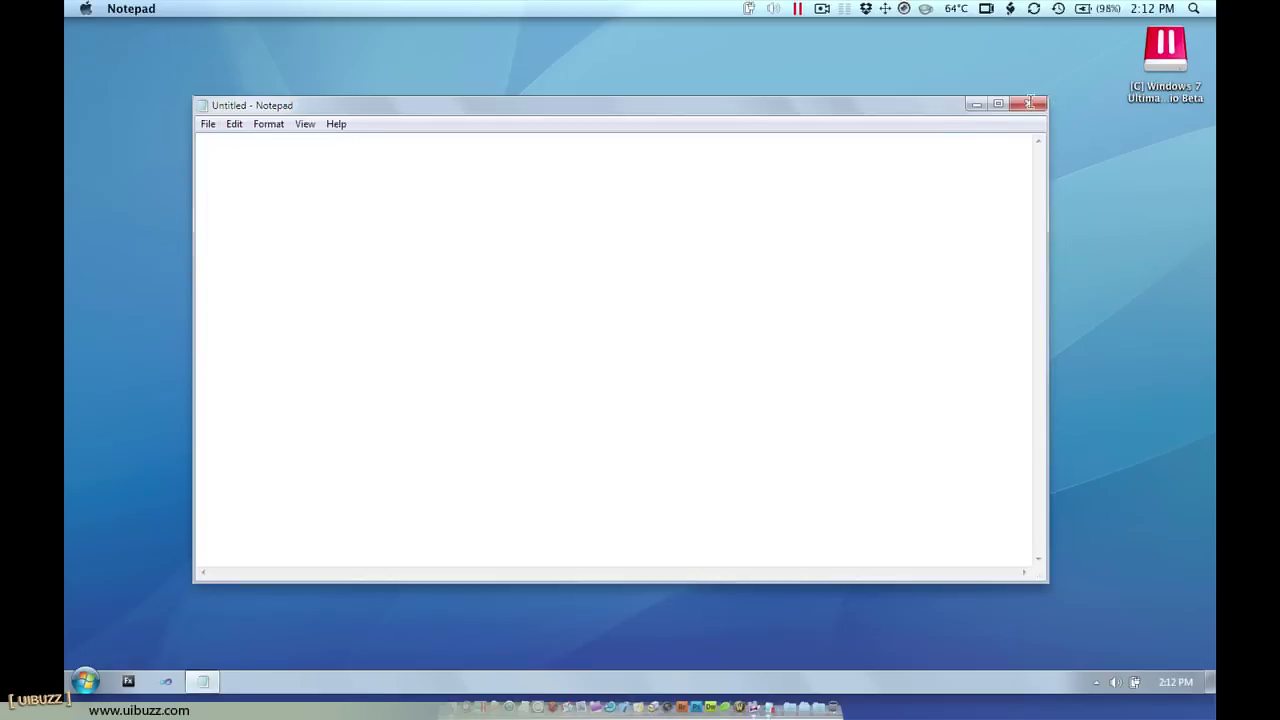
Close Notepad and choose Exit Crystal from the Parallels menu-bar icon
{"action": "left_click", "coordinate": [1030, 105]}
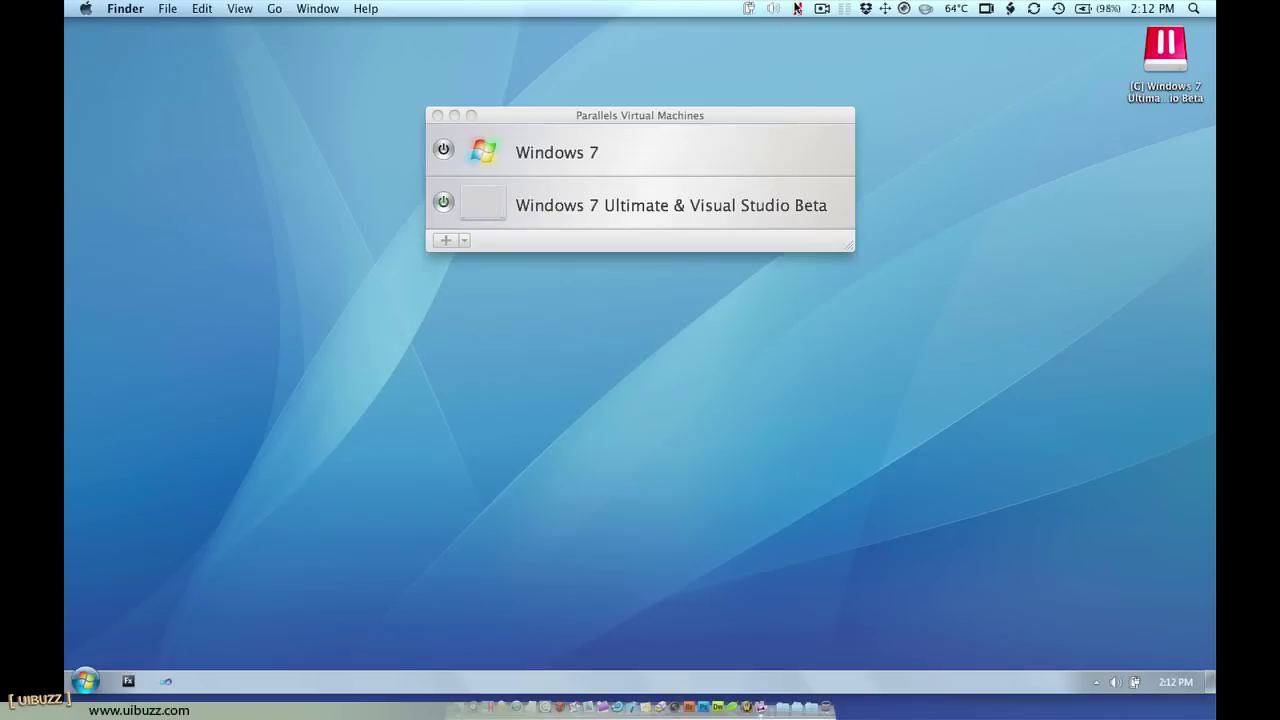
{"action": "left_click", "coordinate": [797, 9]}
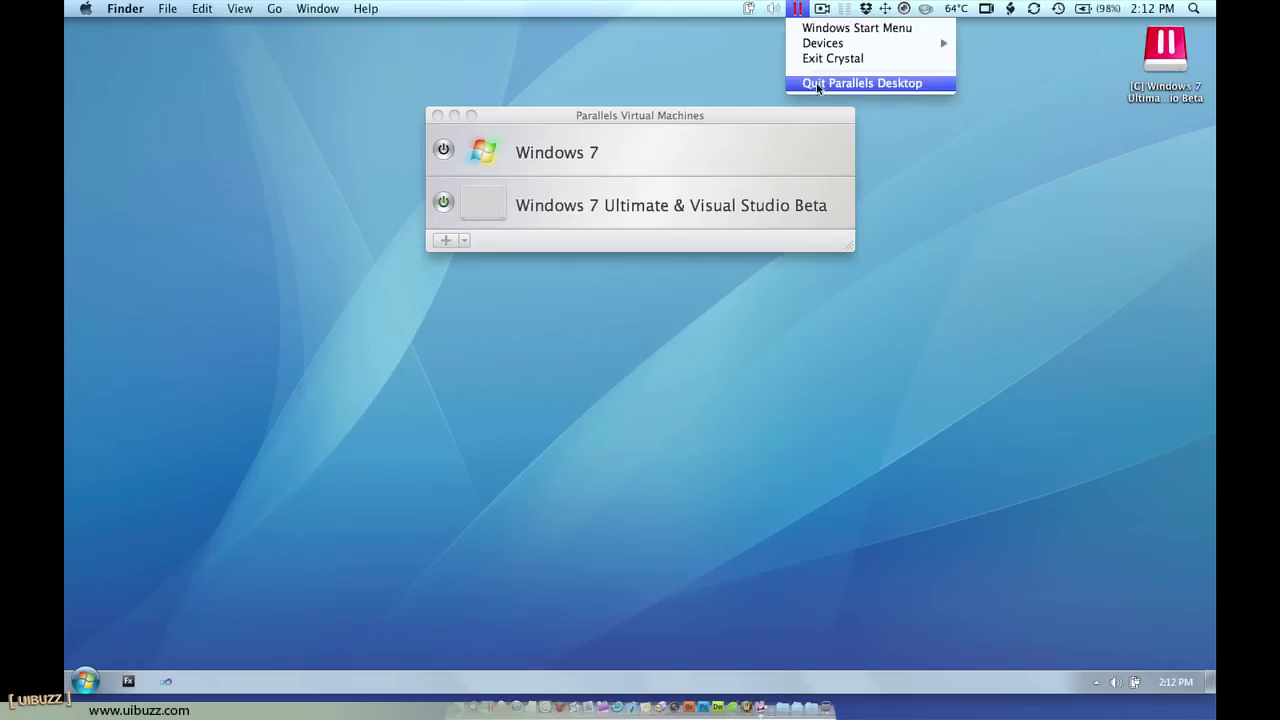
{"action": "left_click", "coordinate": [816, 62]}
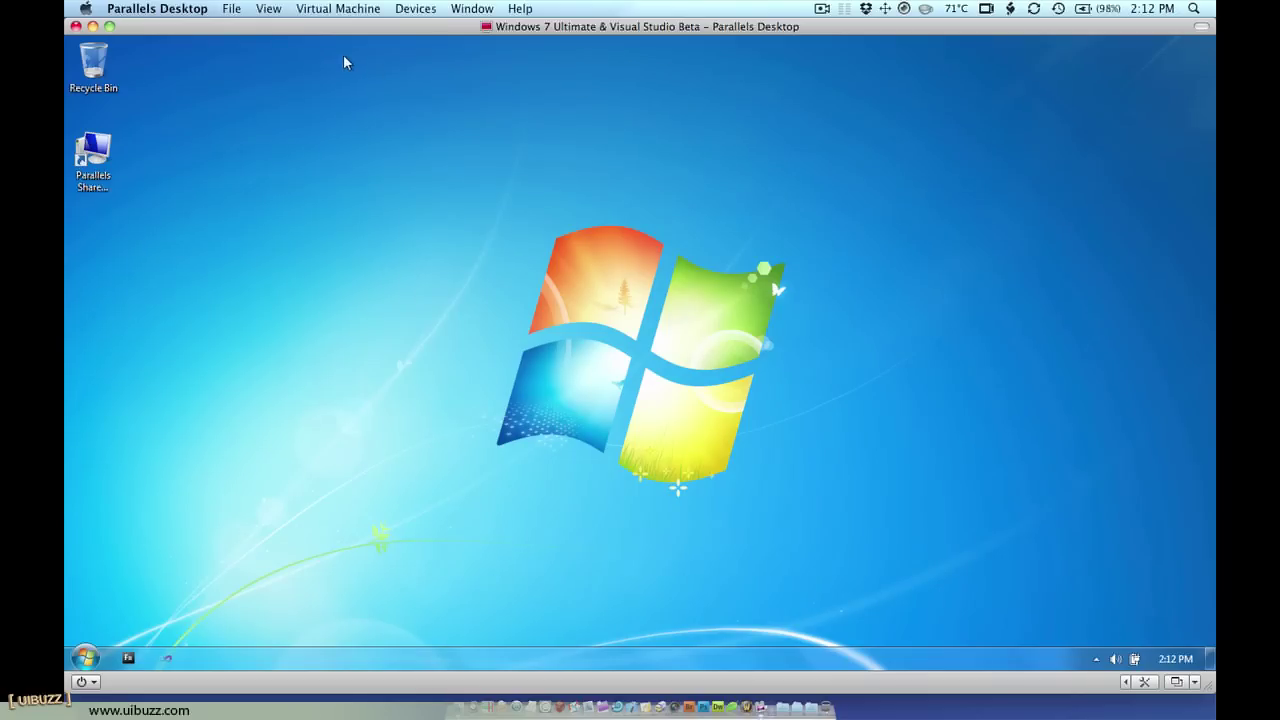
{"action": "left_click", "coordinate": [274, 10]}
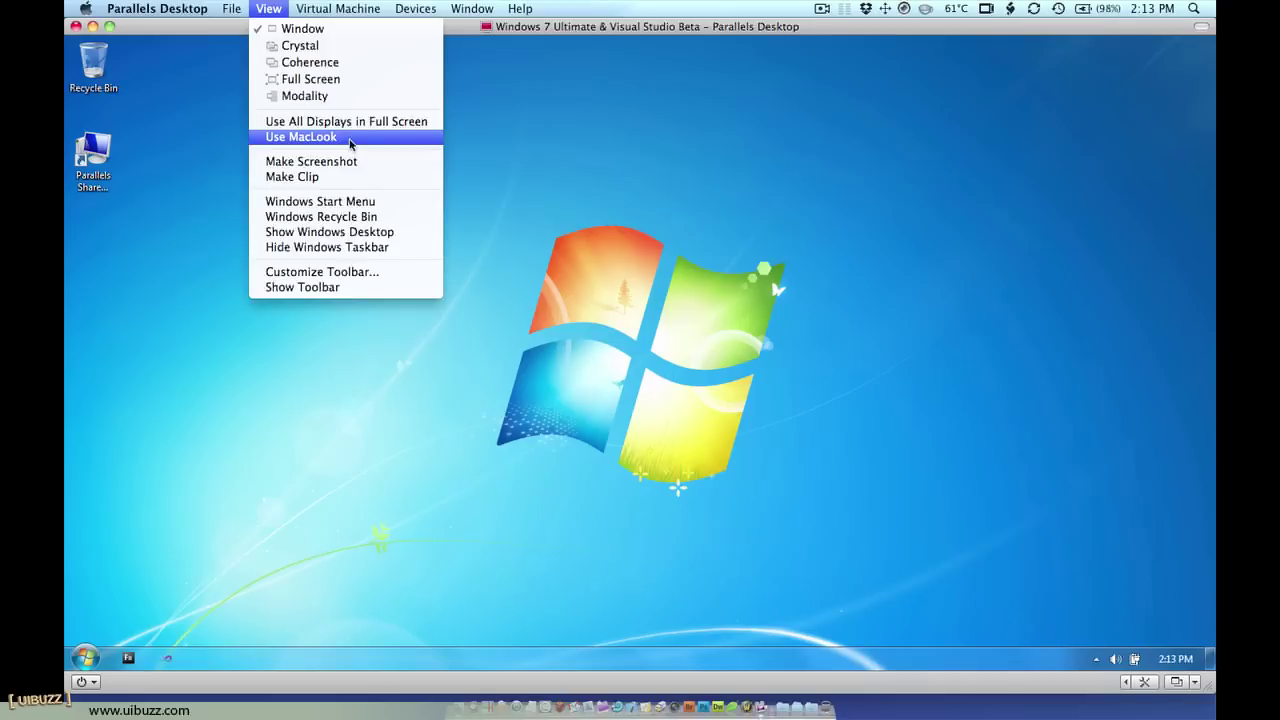
Choose View > Coherence and close the Coherence introduction
{"action": "left_click", "coordinate": [340, 63]}
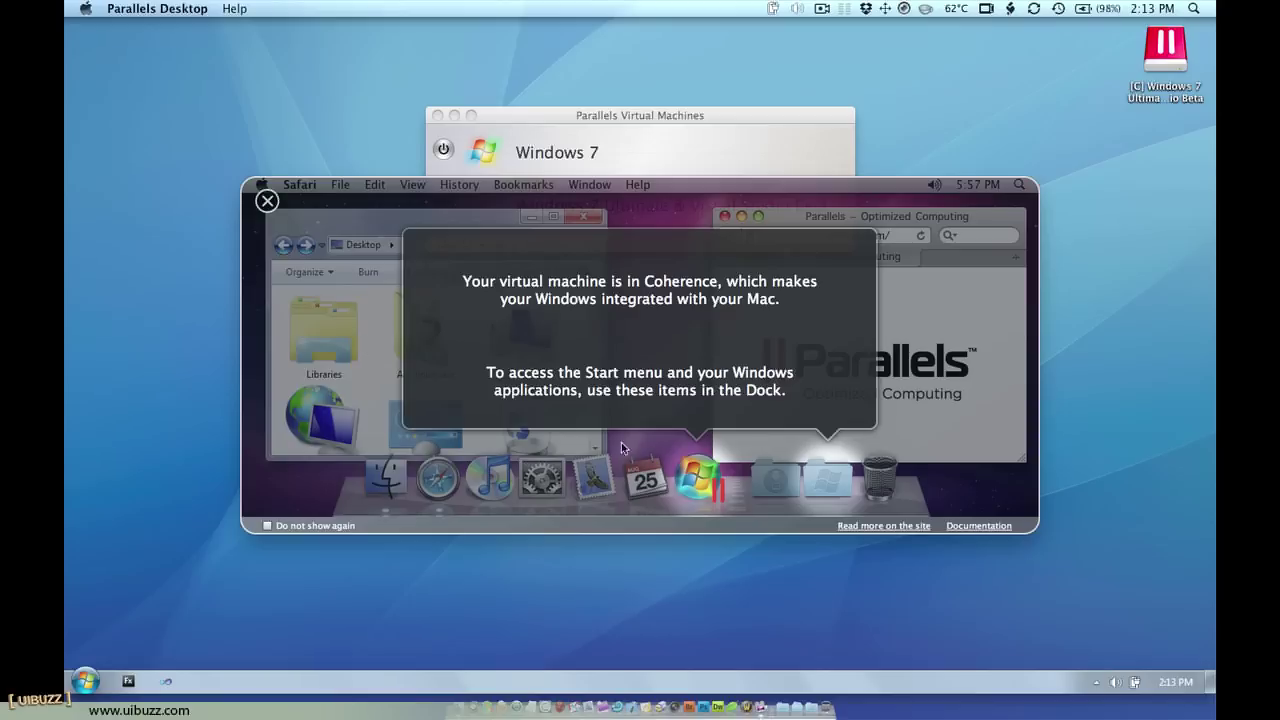
{"action": "left_click", "coordinate": [266, 201]}
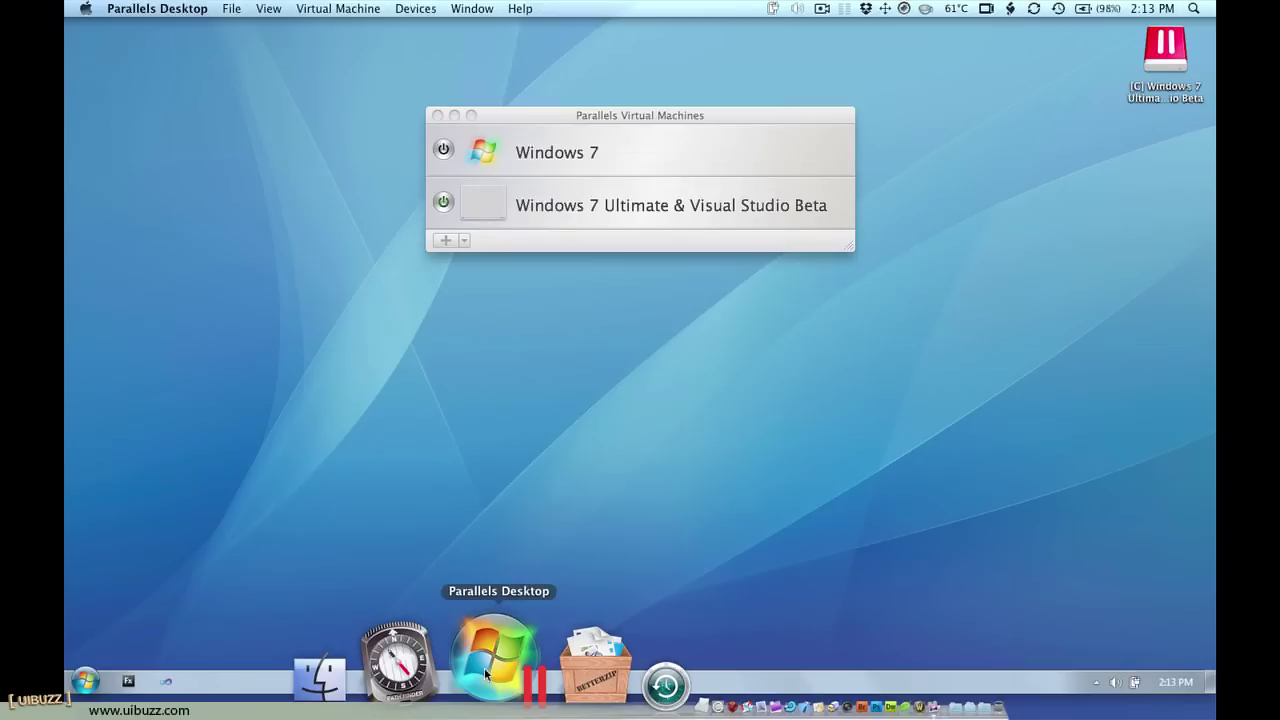
{"action": "left_click", "coordinate": [487, 674]}
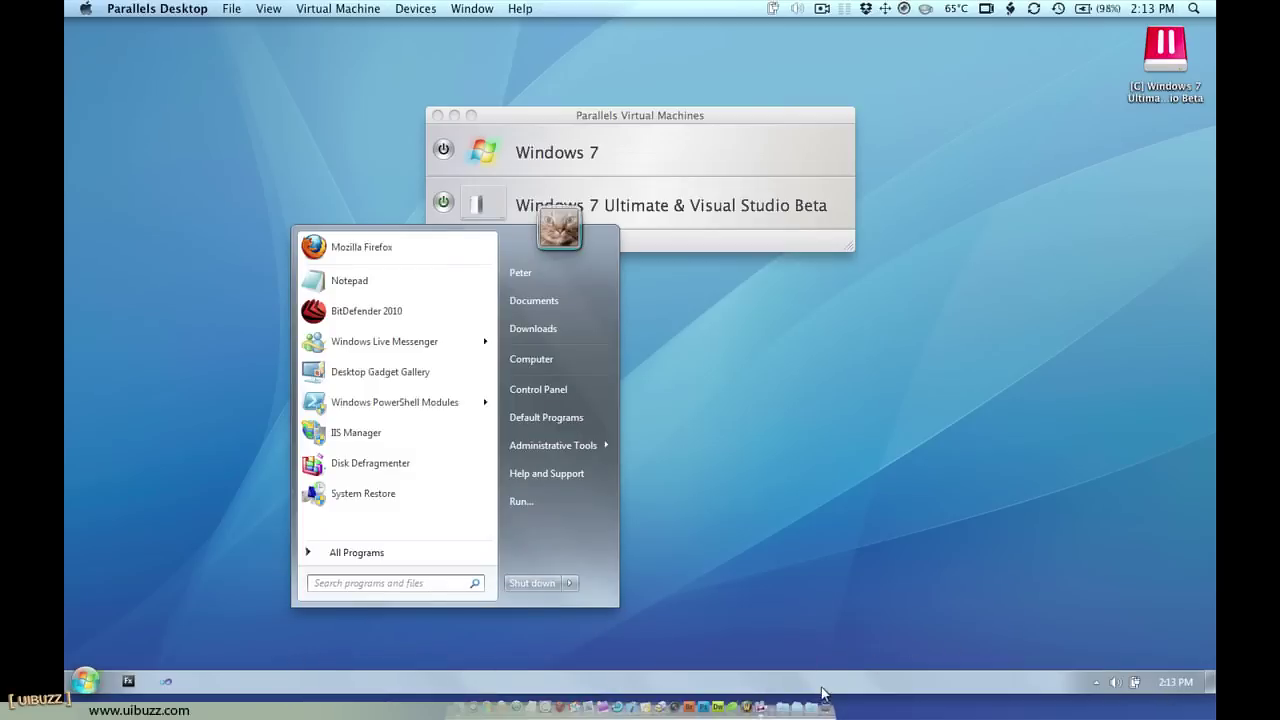
{"action": "left_click", "coordinate": [811, 708]}
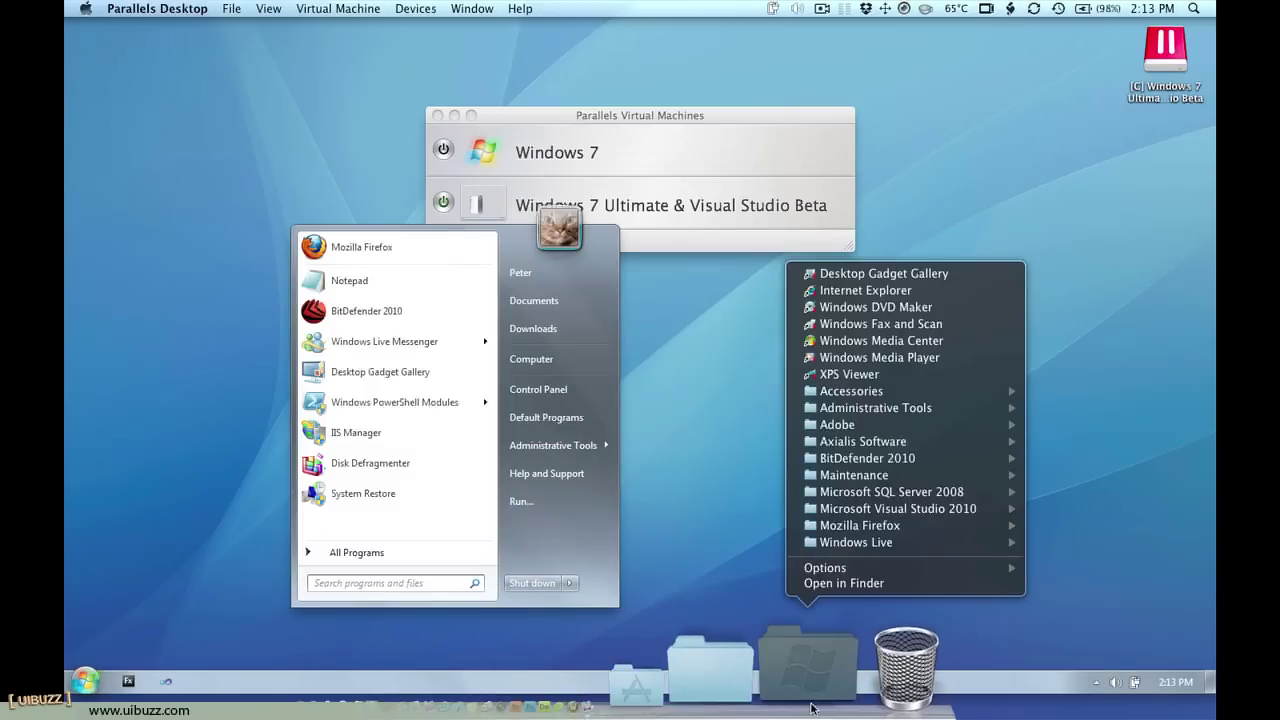
{"action": "left_click", "coordinate": [680, 367]}
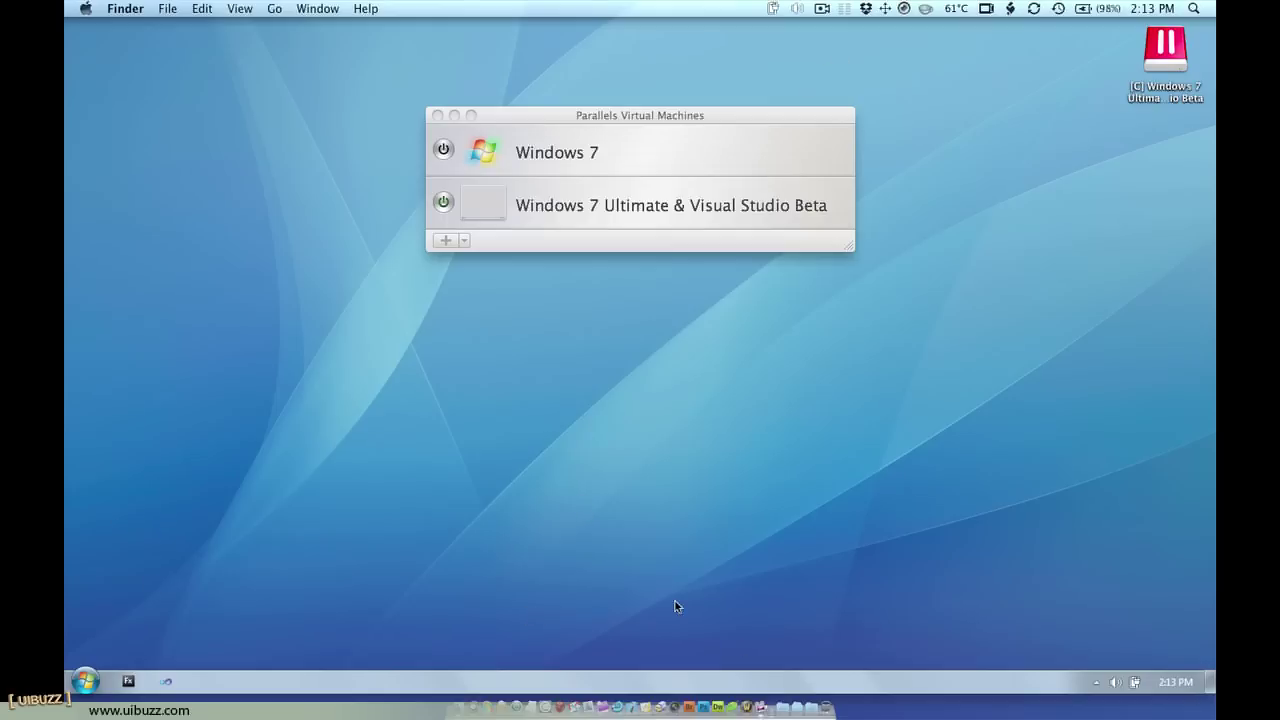
Launch Notepad from the Windows Start orb and drag it slightly right and down
{"action": "left_click", "coordinate": [86, 681]}
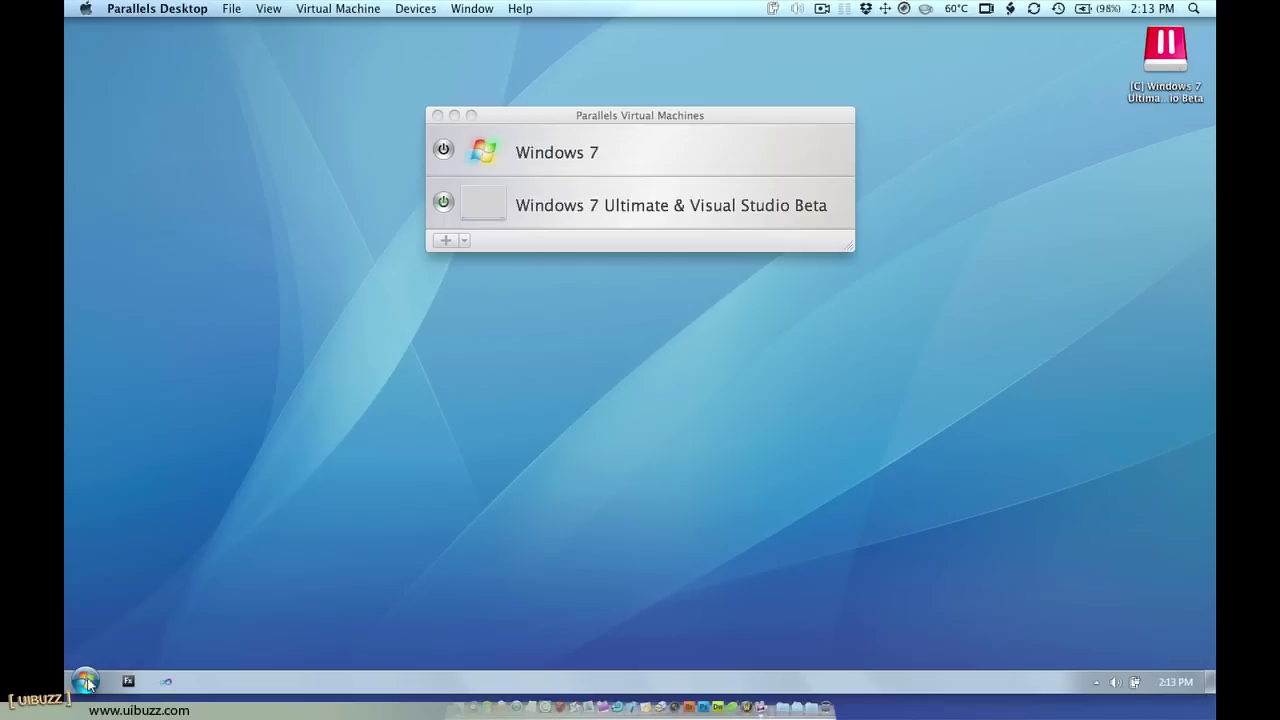
{"action": "left_click", "coordinate": [86, 681]}
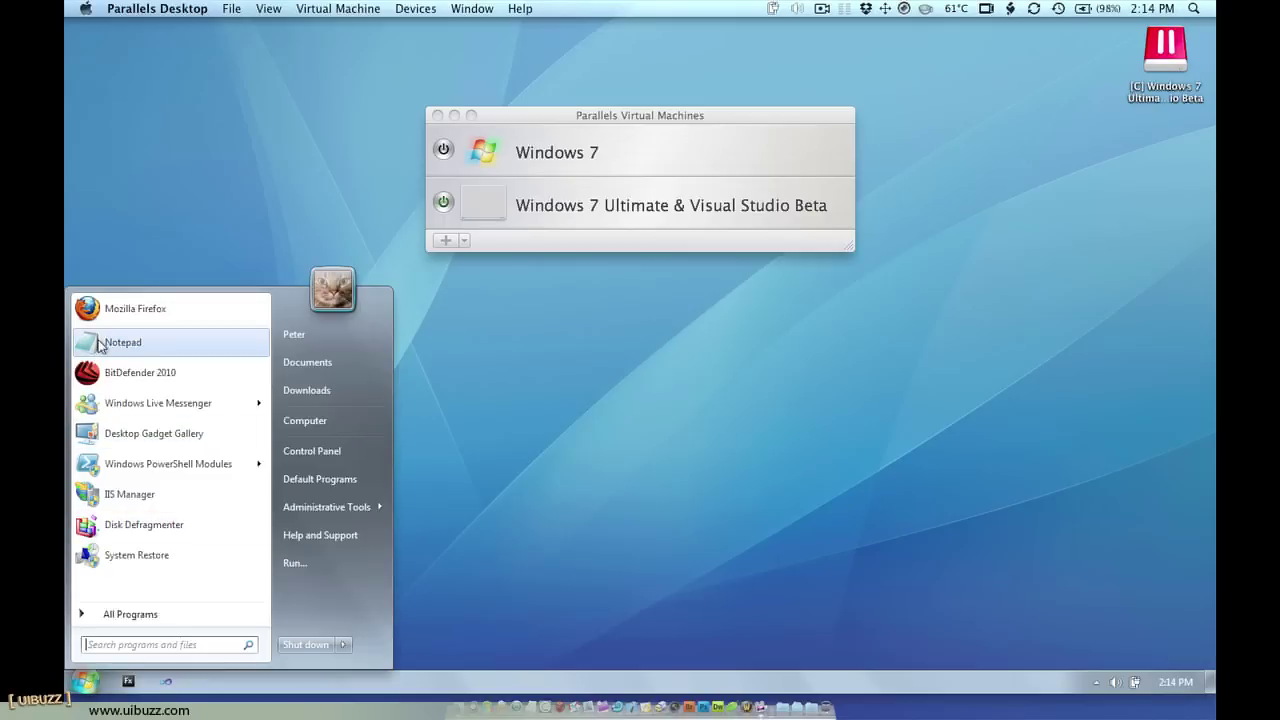
{"action": "left_click", "coordinate": [97, 343]}
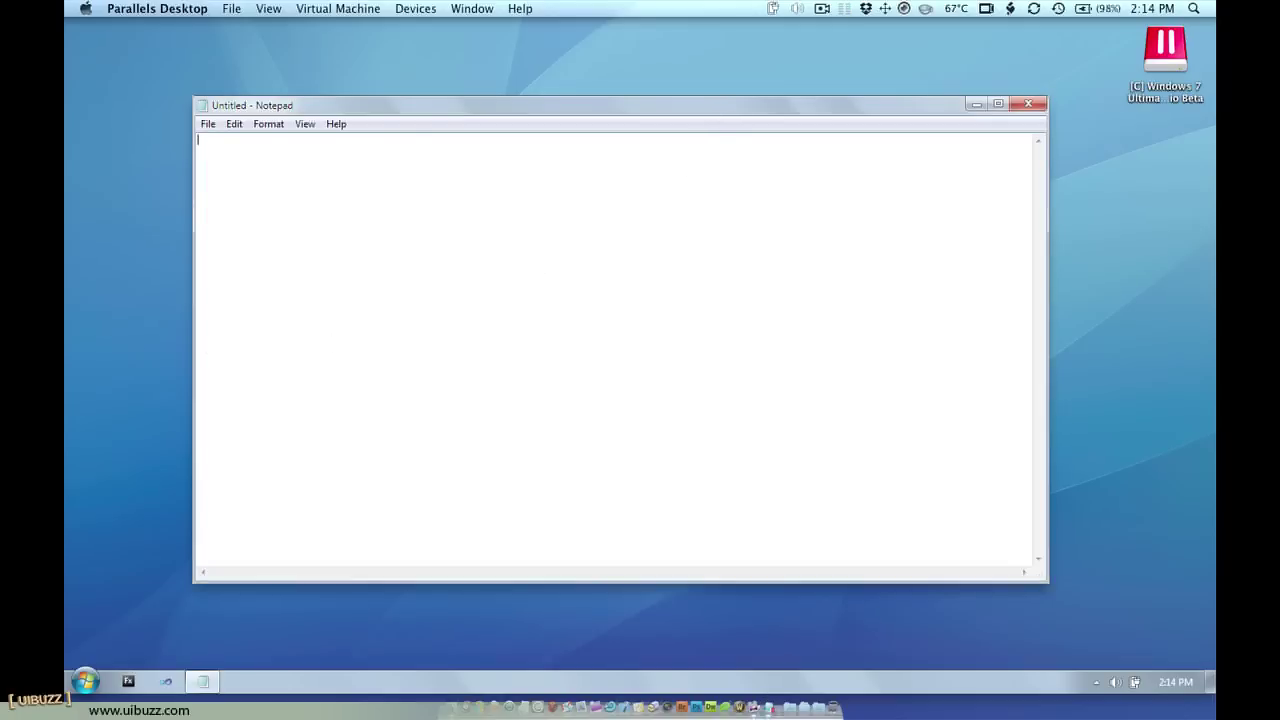
{"action": "left_click_drag", "start_coordinate": [719, 112], "coordinate": [860, 163]}
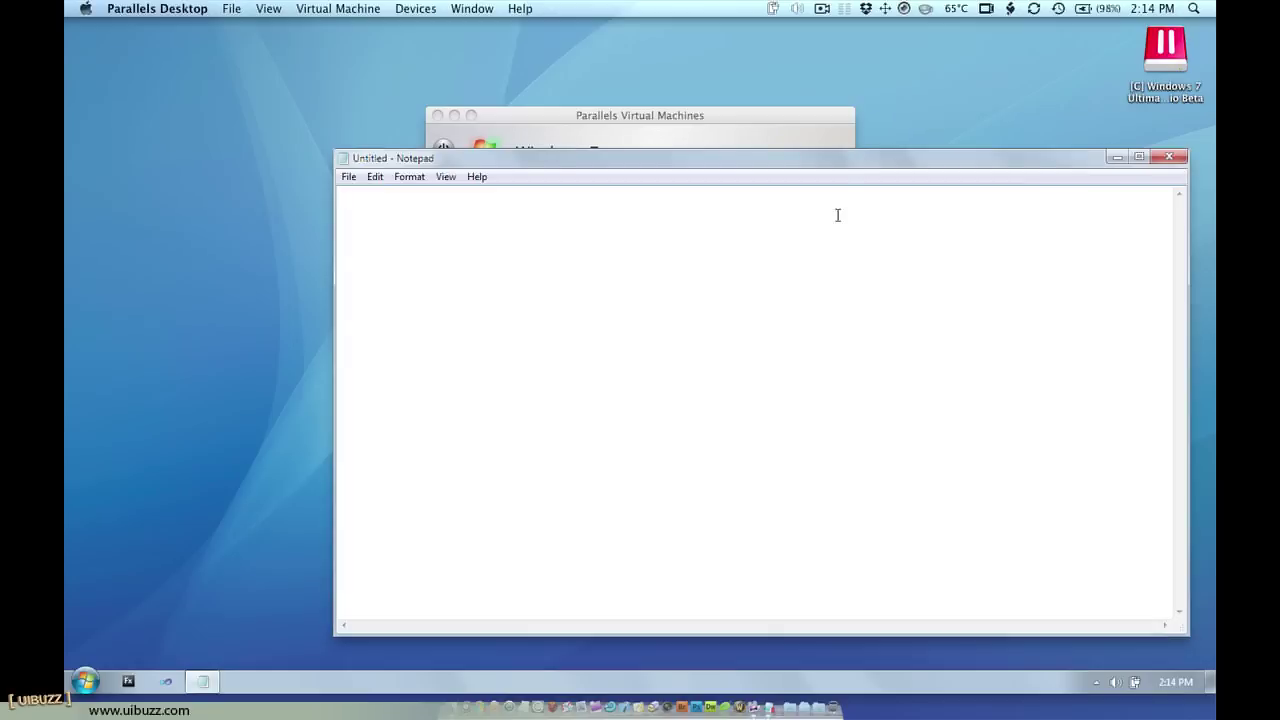
Open a new Finder home window, move it left, then close it and Notepad
{"action": "left_click", "coordinate": [213, 445]}
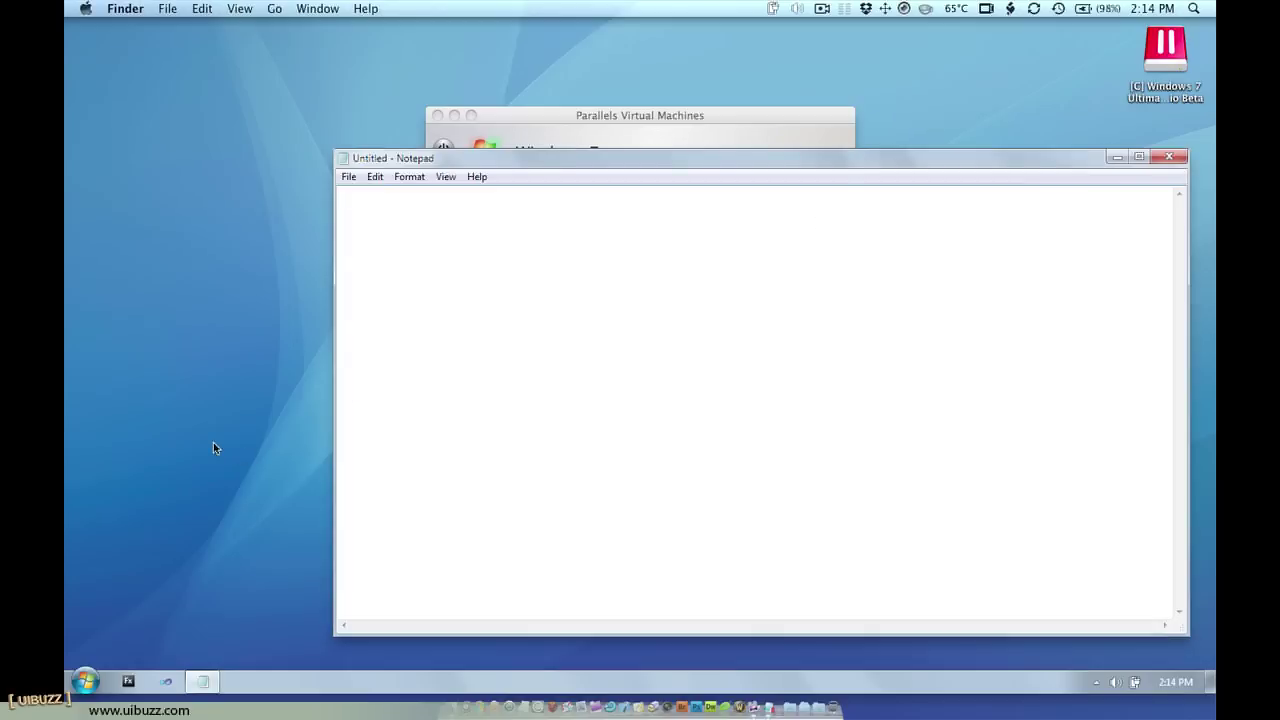
{"action": "key", "text": "super+n"}
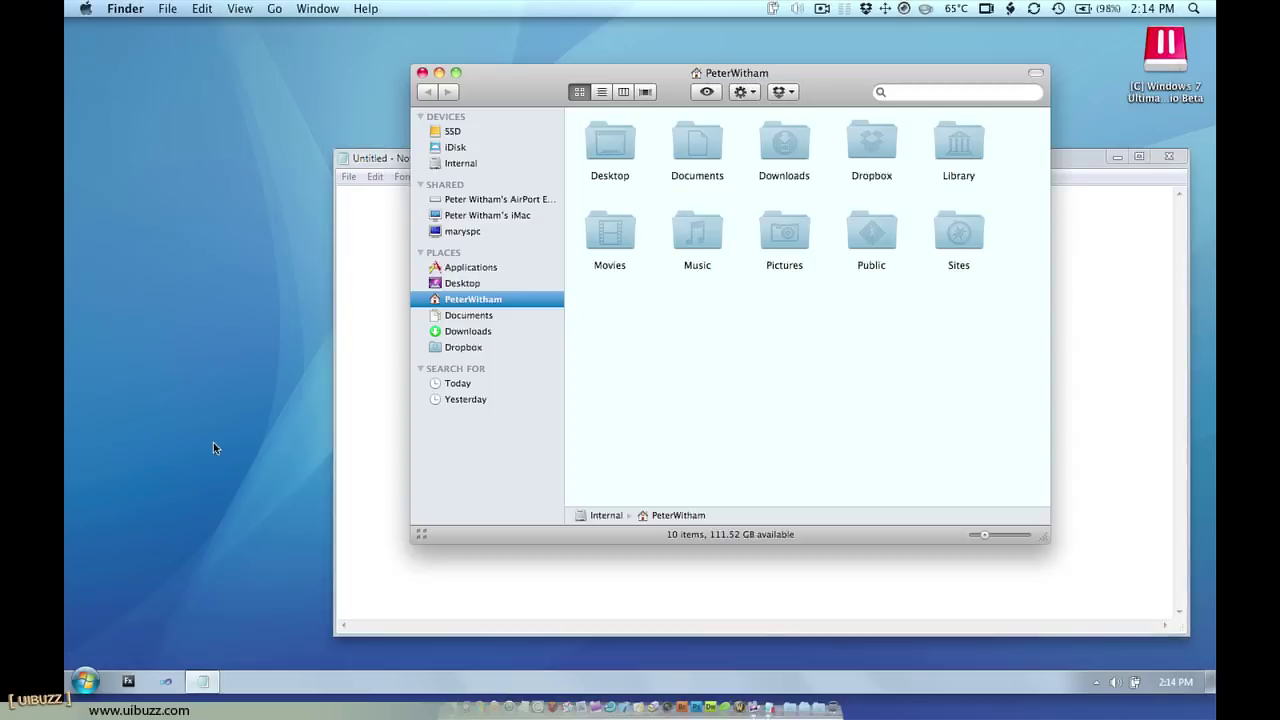
{"action": "left_click_drag", "start_coordinate": [529, 93], "coordinate": [250, 66]}
{"action": "left_click", "coordinate": [800, 156]}
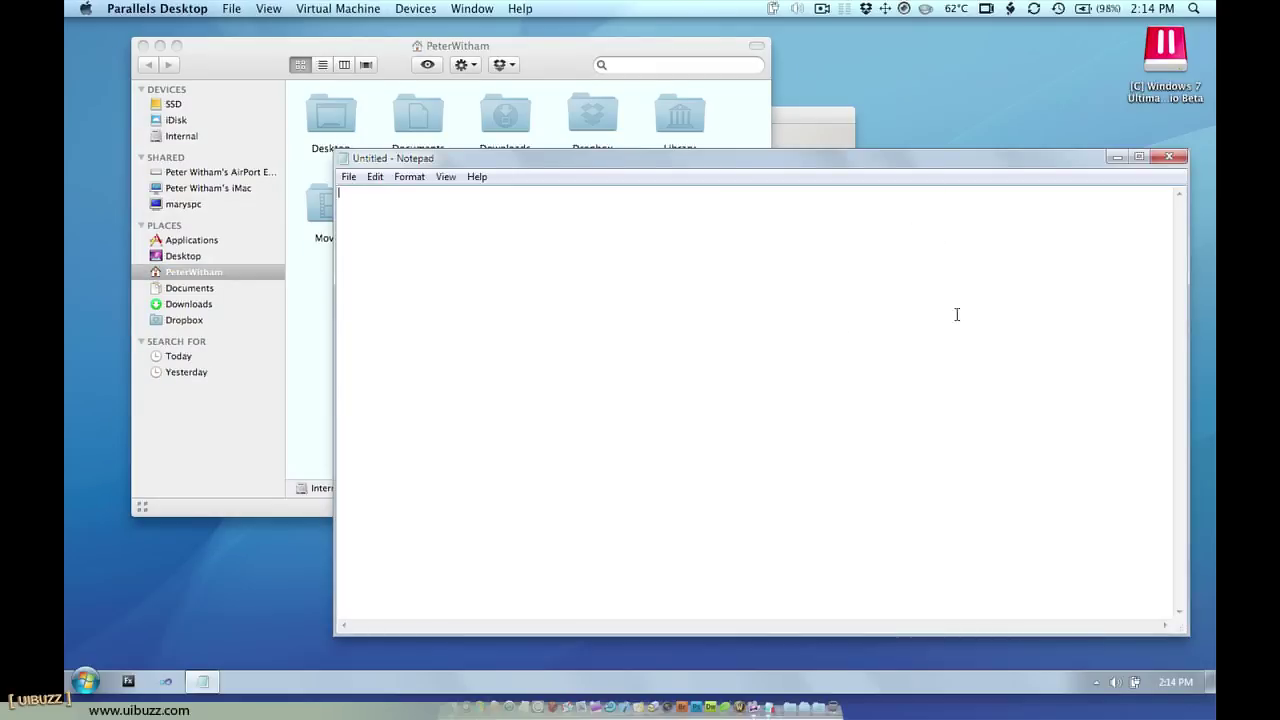
{"action": "left_click", "coordinate": [143, 48]}
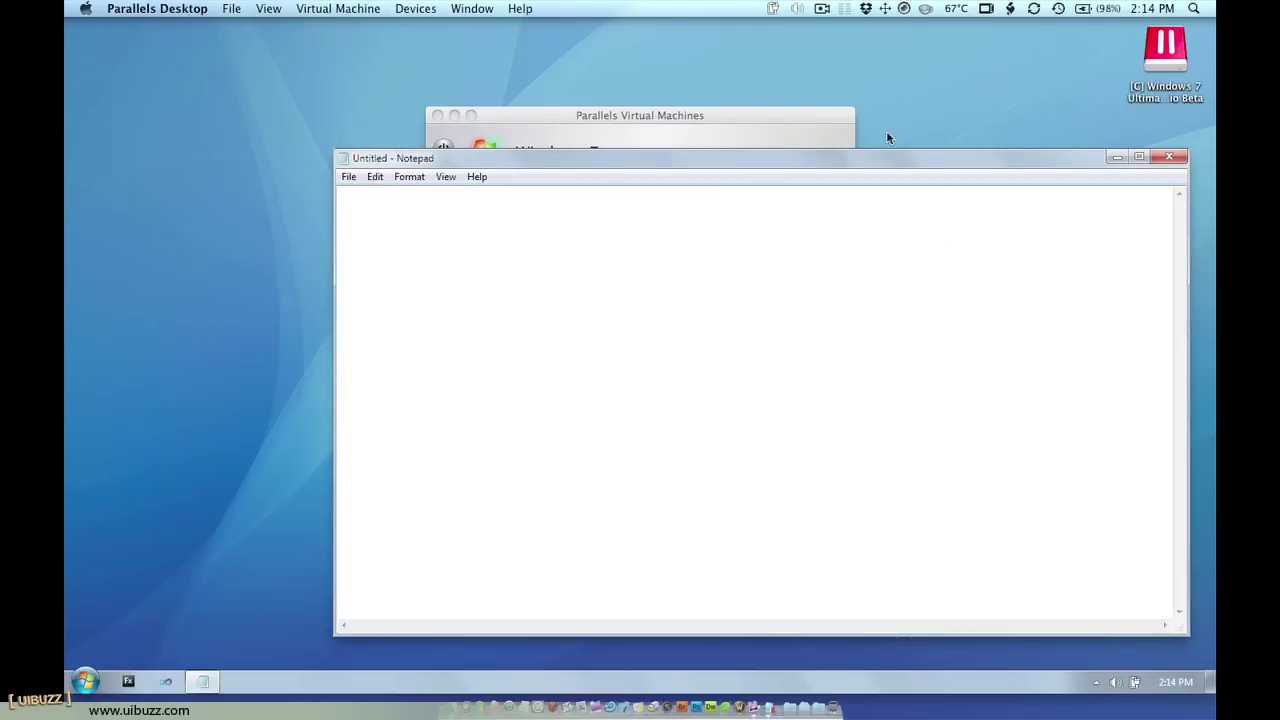
{"action": "left_click", "coordinate": [1170, 158]}
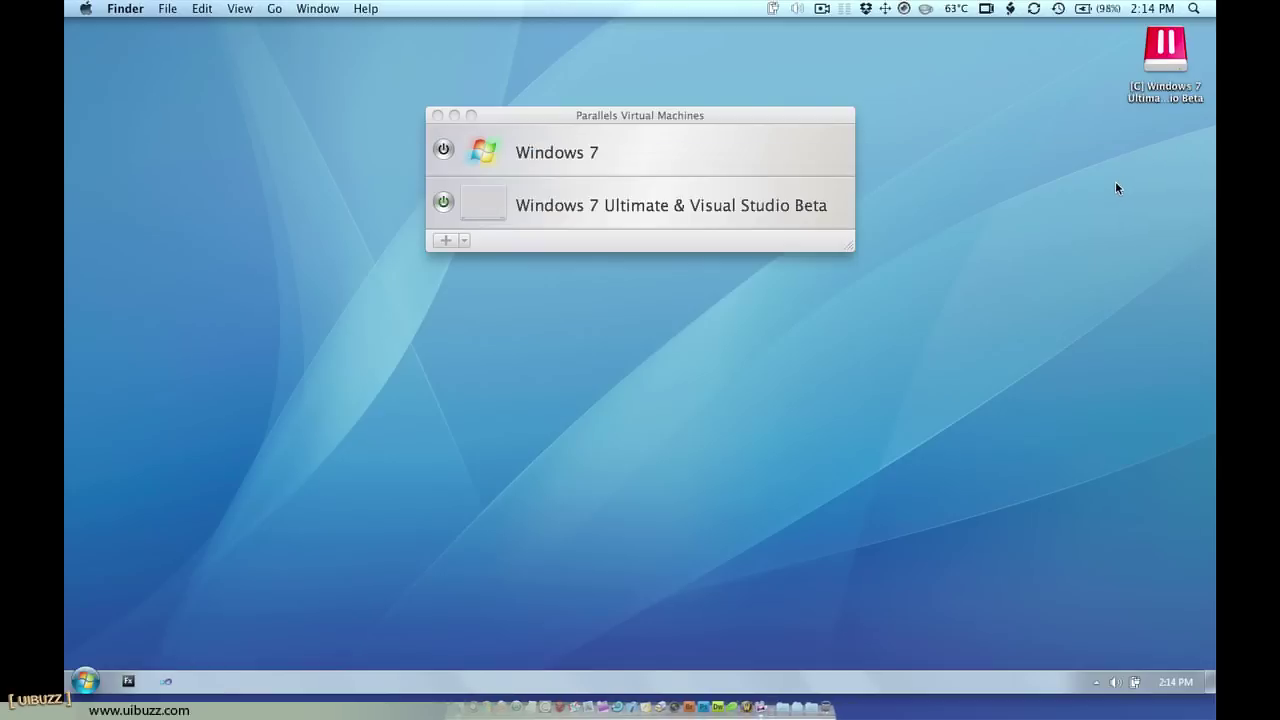
Open the [C] Windows 7 disk in Finder and browse its 17 items, including Program Files, Users and Windows
{"action": "double_click", "coordinate": [1165, 55]}
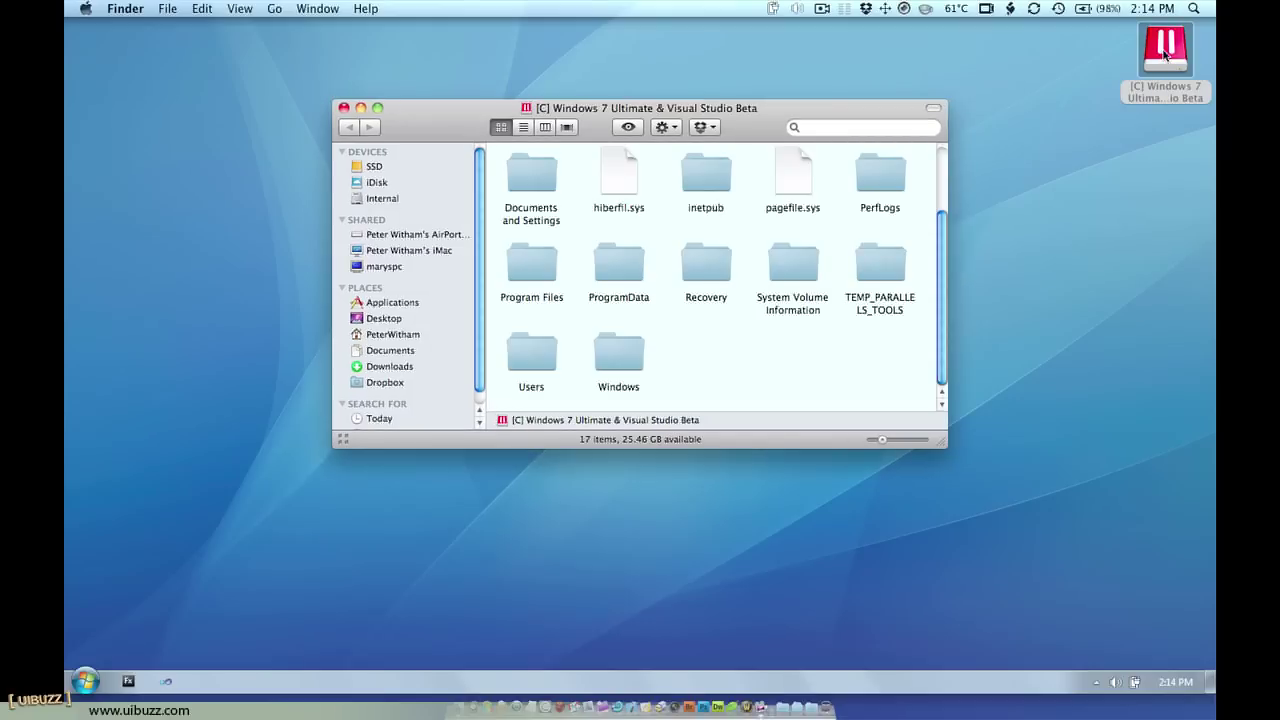
{"action": "scroll", "coordinate": [843, 353], "scroll_direction": "up", "scroll_amount": 3}
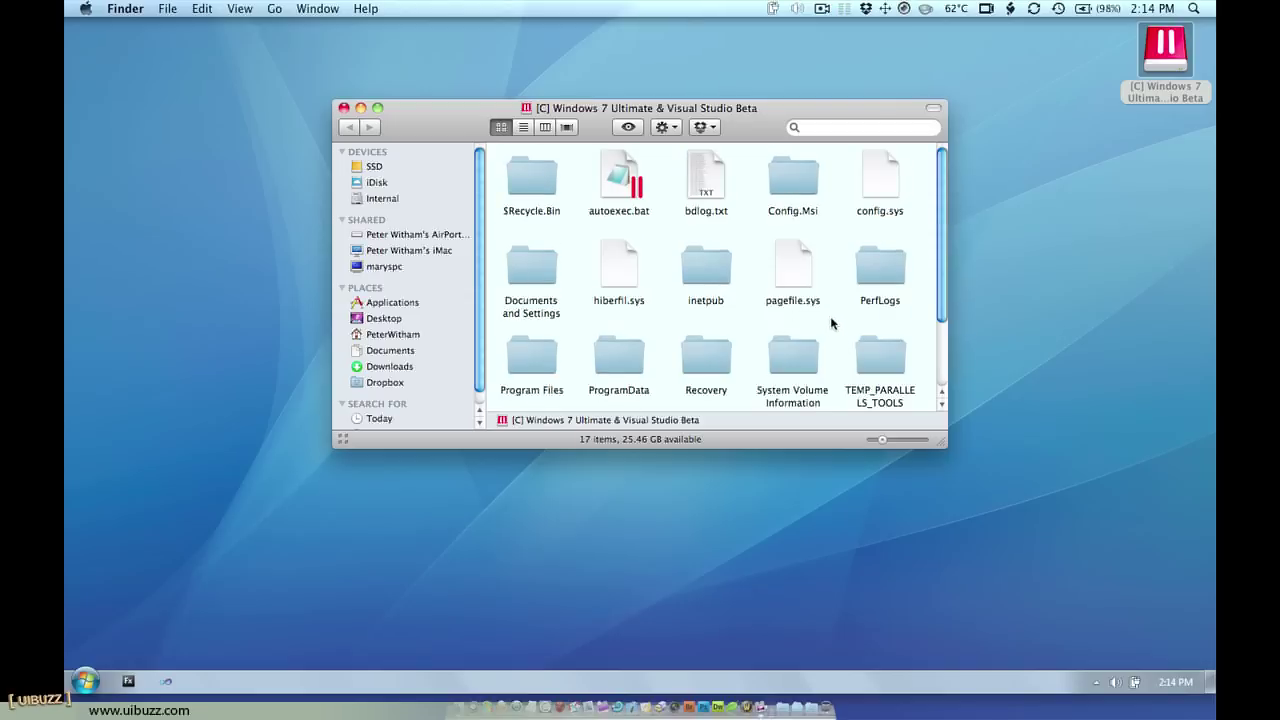
{"action": "scroll", "coordinate": [830, 315], "scroll_direction": "down", "scroll_amount": 3}
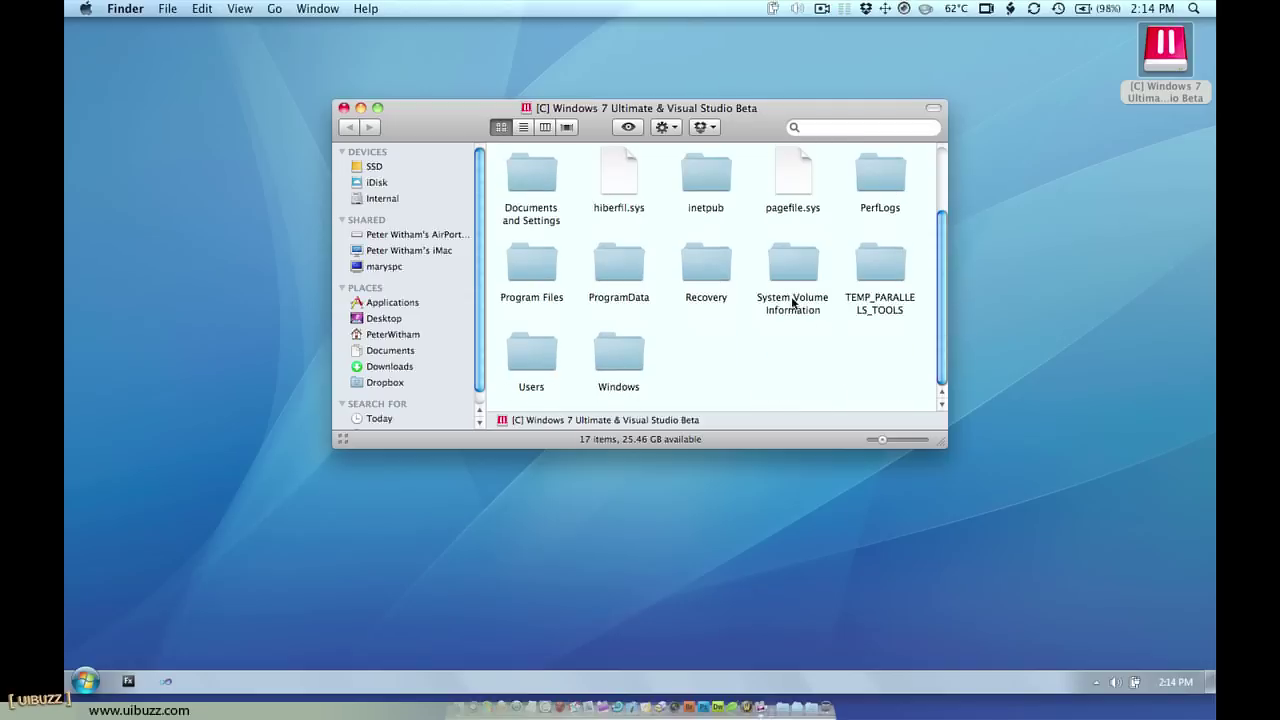